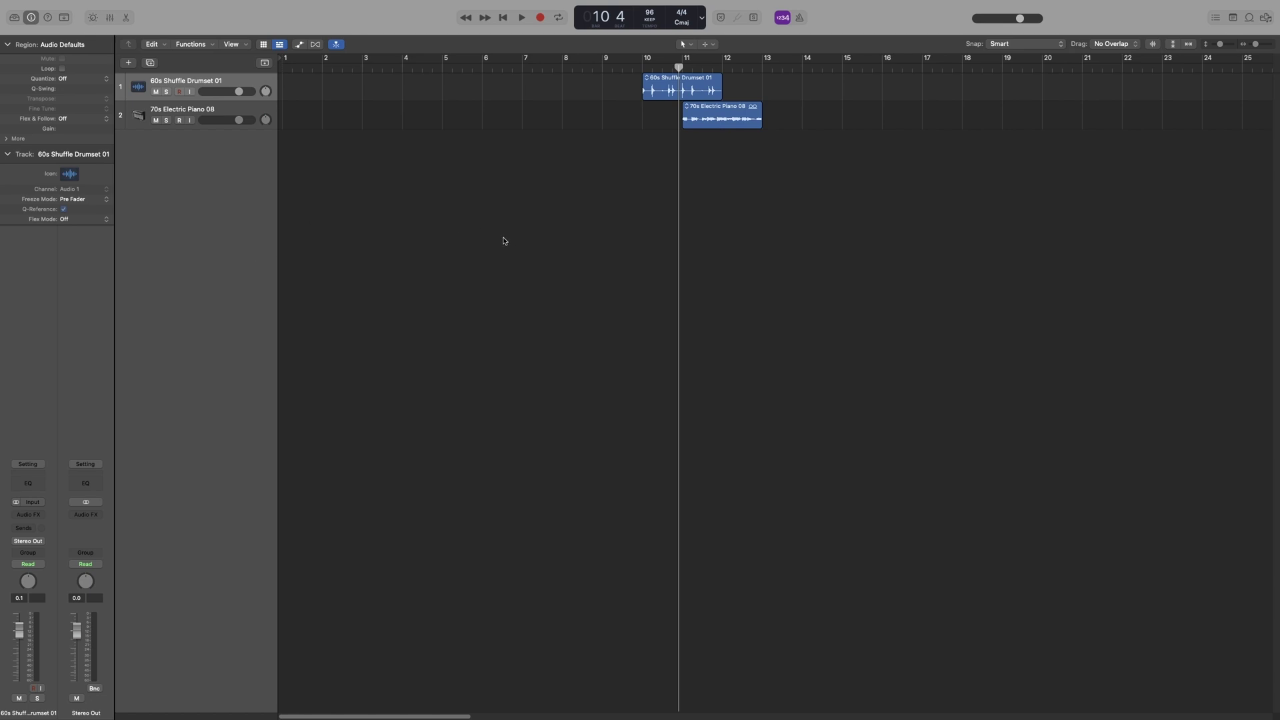
# - Jump the playhead to bar 7, then scrub it along the ruler to bar 11 beat 3
pyautogui.click(533, 69)
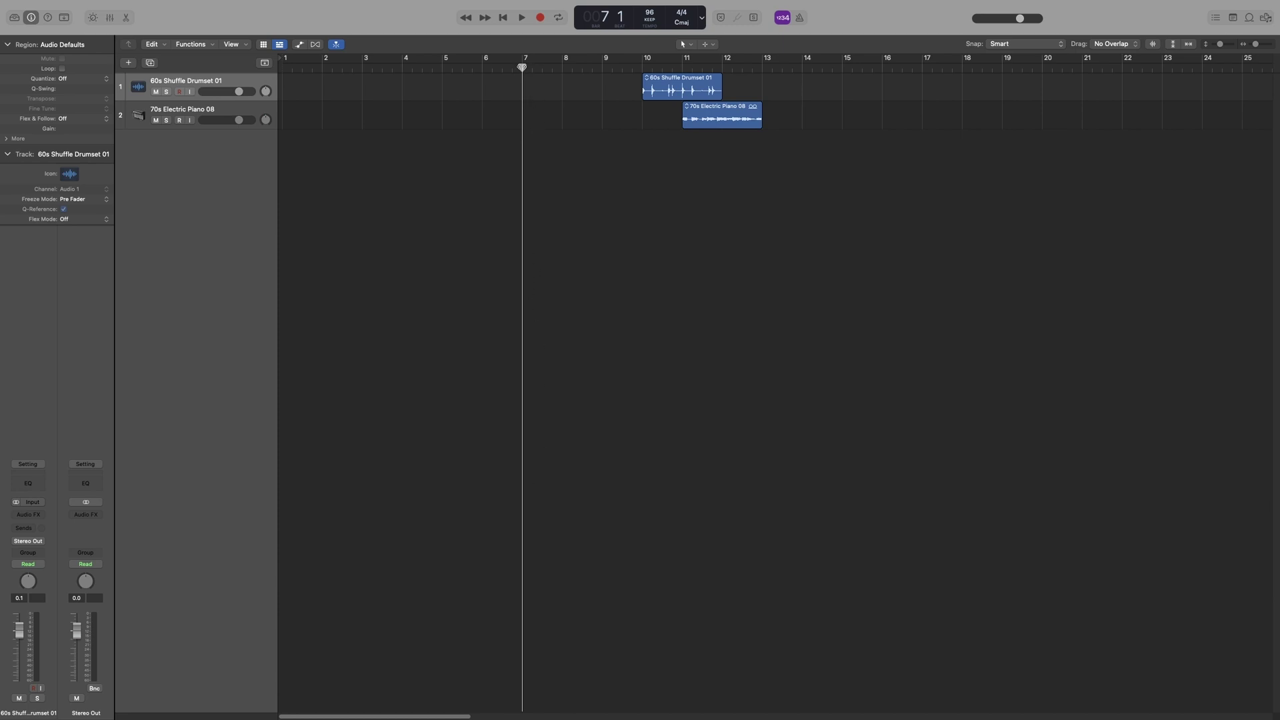
pyautogui.moveTo(522, 66); pyautogui.dragTo(702, 143)
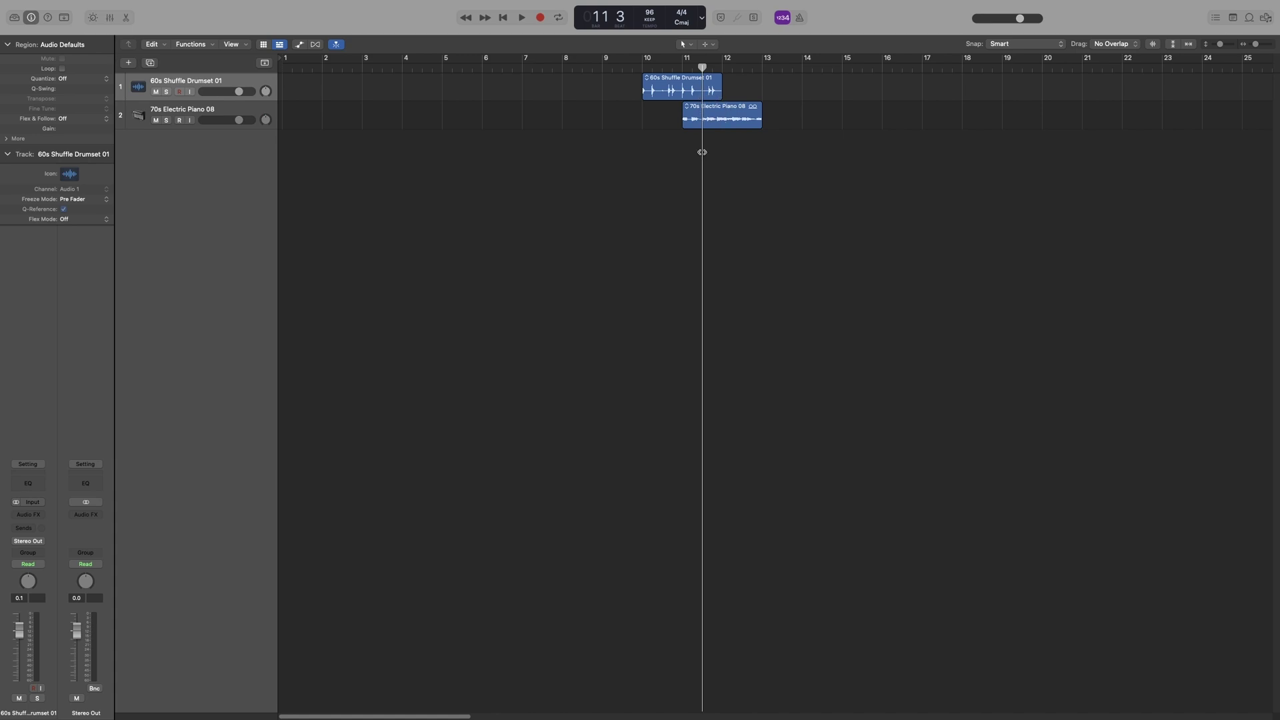
pyautogui.moveTo(702, 152); pyautogui.dragTo(707, 230)
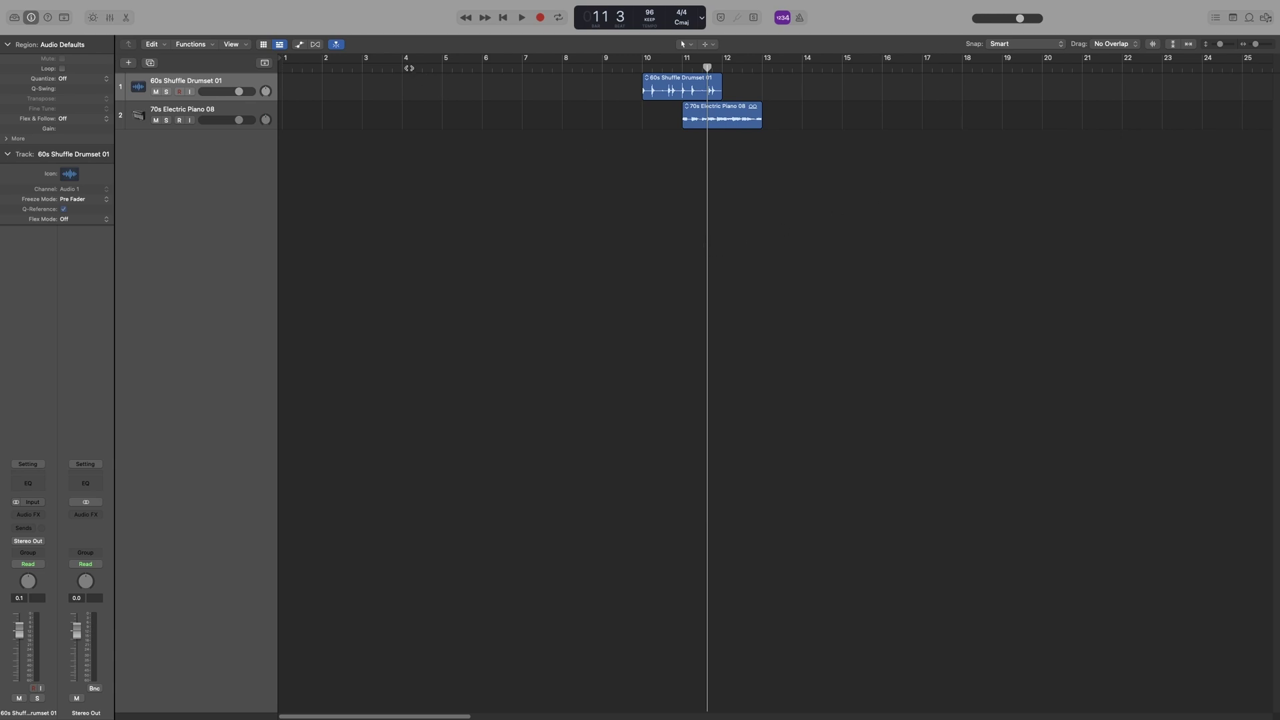
# - Play and stop from bar 14, then drag the LCD bar number down to bar 5 beat 3
pyautogui.click(803, 68)
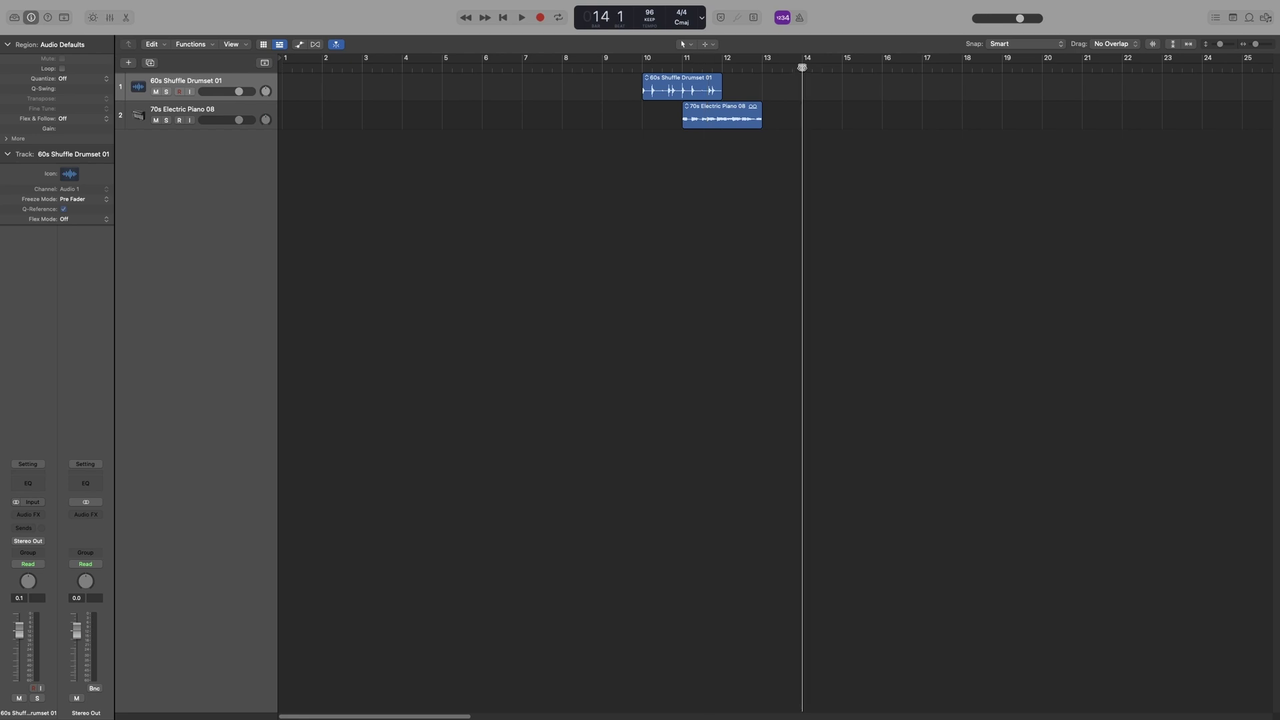
pyautogui.press('space')
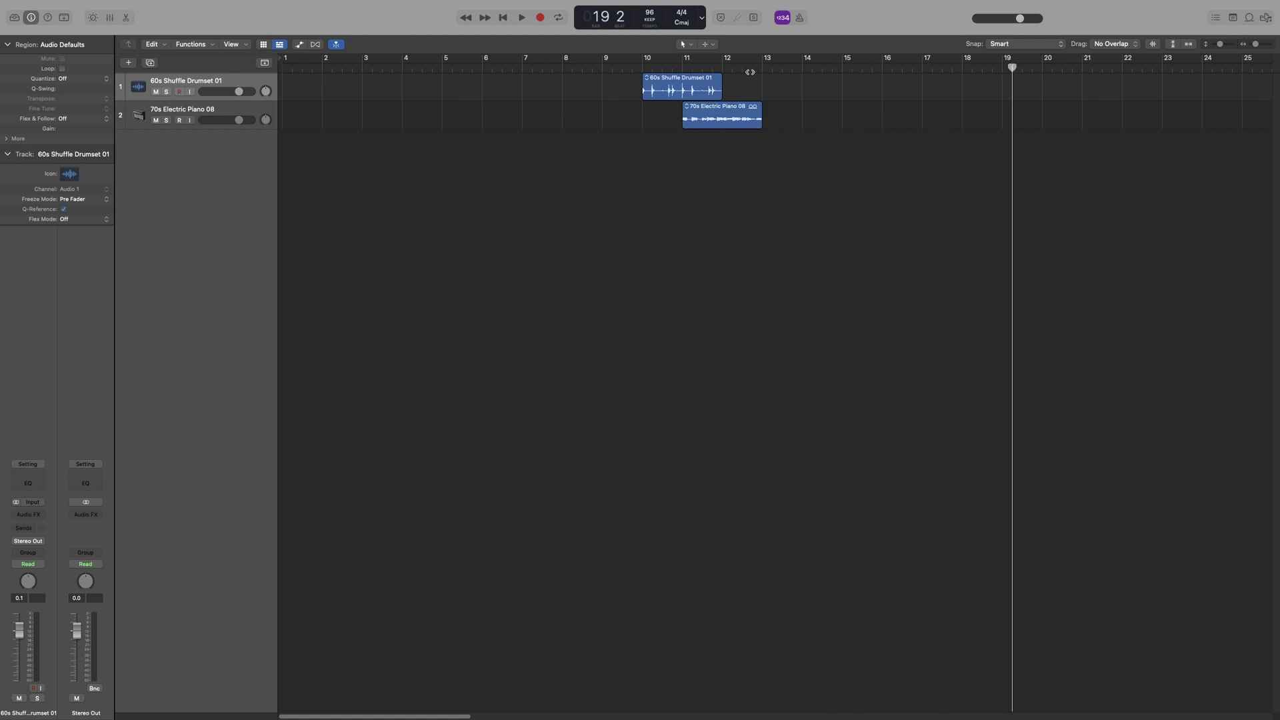
pyautogui.press('space')
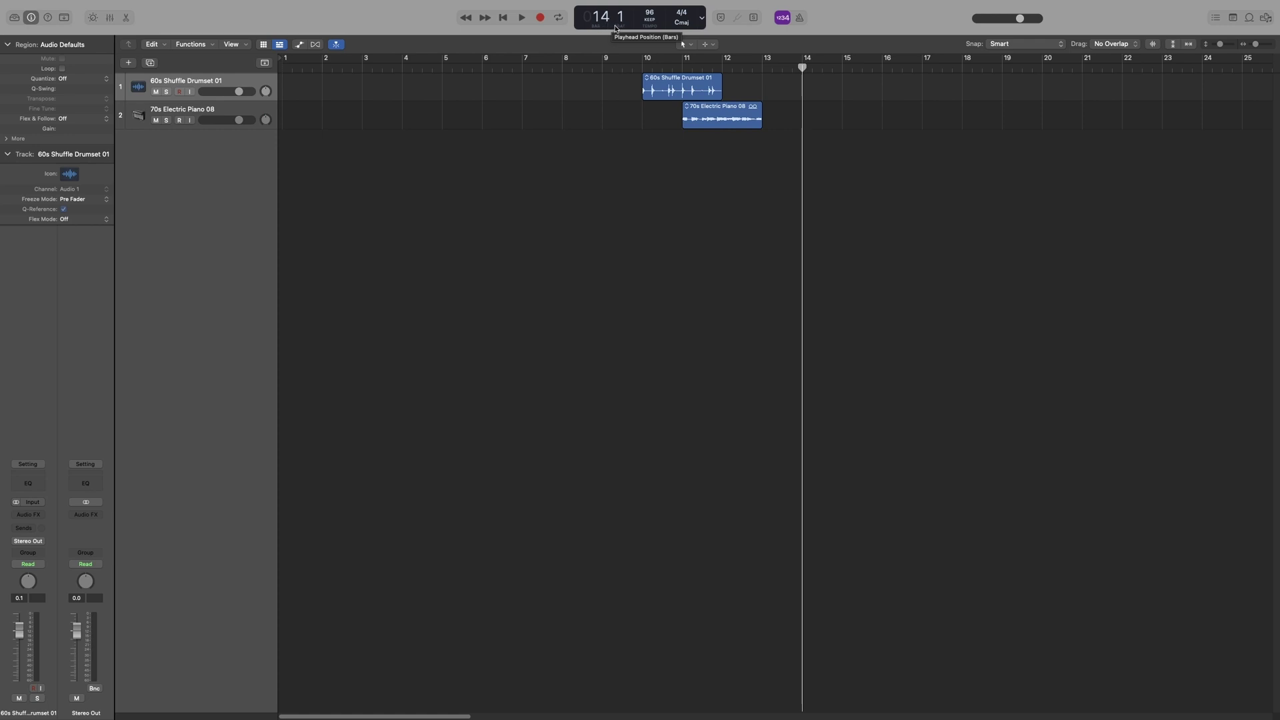
pyautogui.moveTo(615, 28)
pyautogui.mouseDown()
pyautogui.moveTo(603, 45)
pyautogui.moveTo(621, 27)
pyautogui.mouseUp()
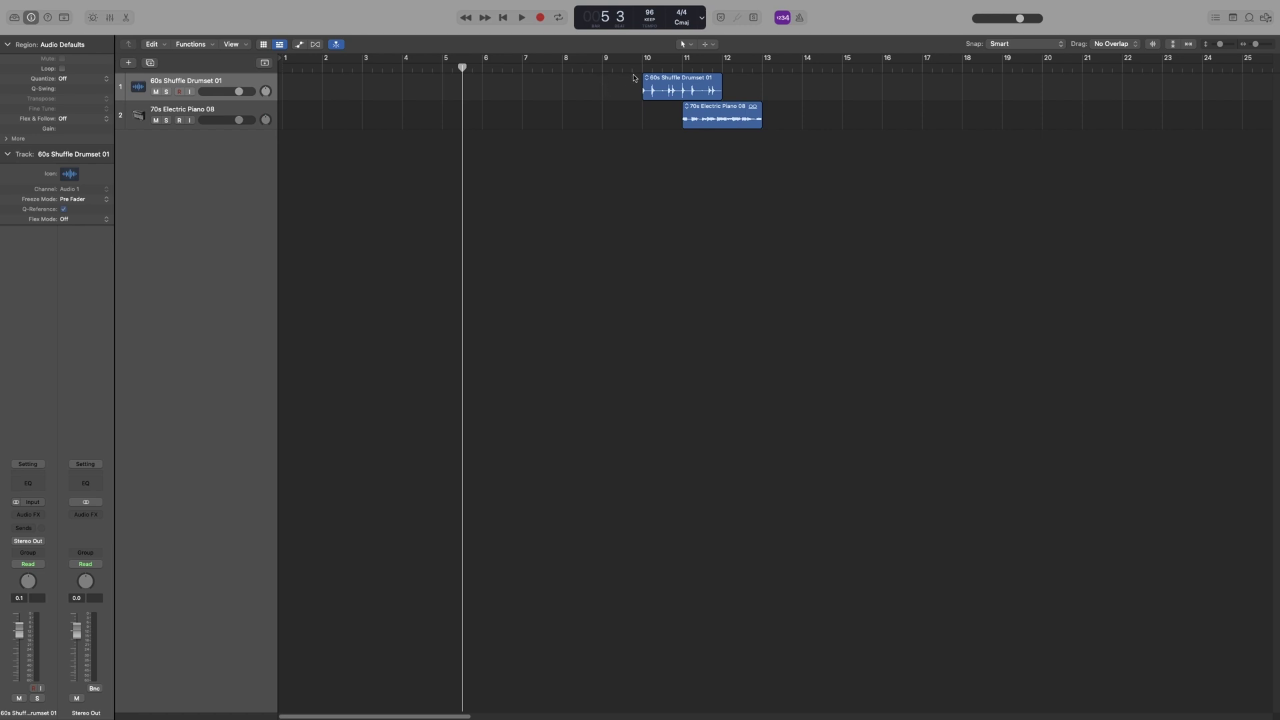
# - Enter 9 in the LCD bar field, then click the ruler at bar 11
pyautogui.doubleClick(601, 17)
pyautogui.write('9')
pyautogui.press('Return')
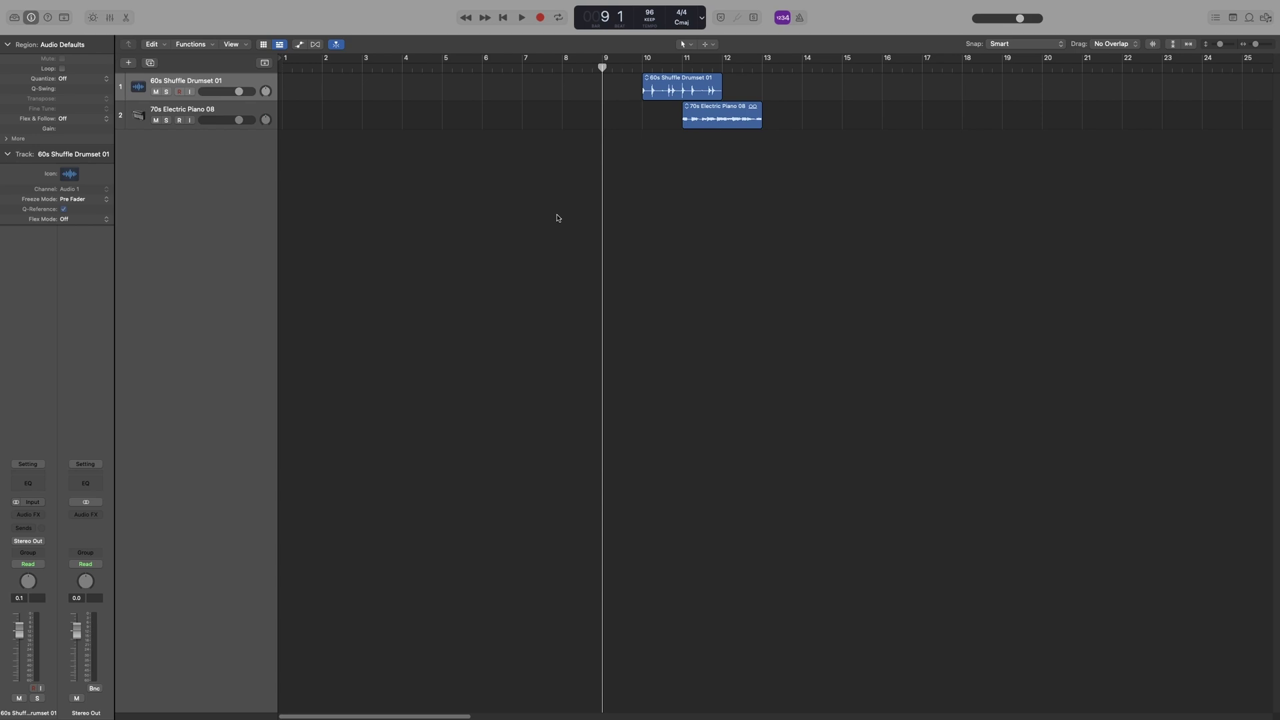
pyautogui.click(681, 69)
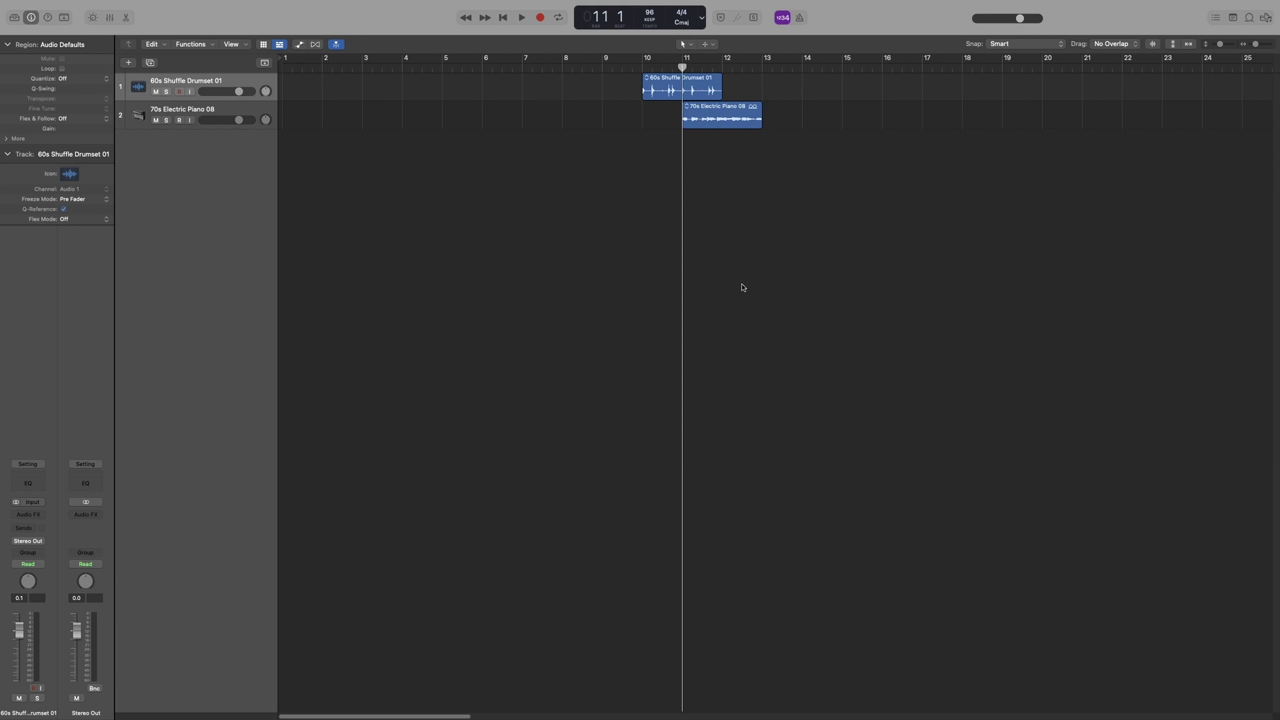
pyautogui.doubleClick(699, 88)
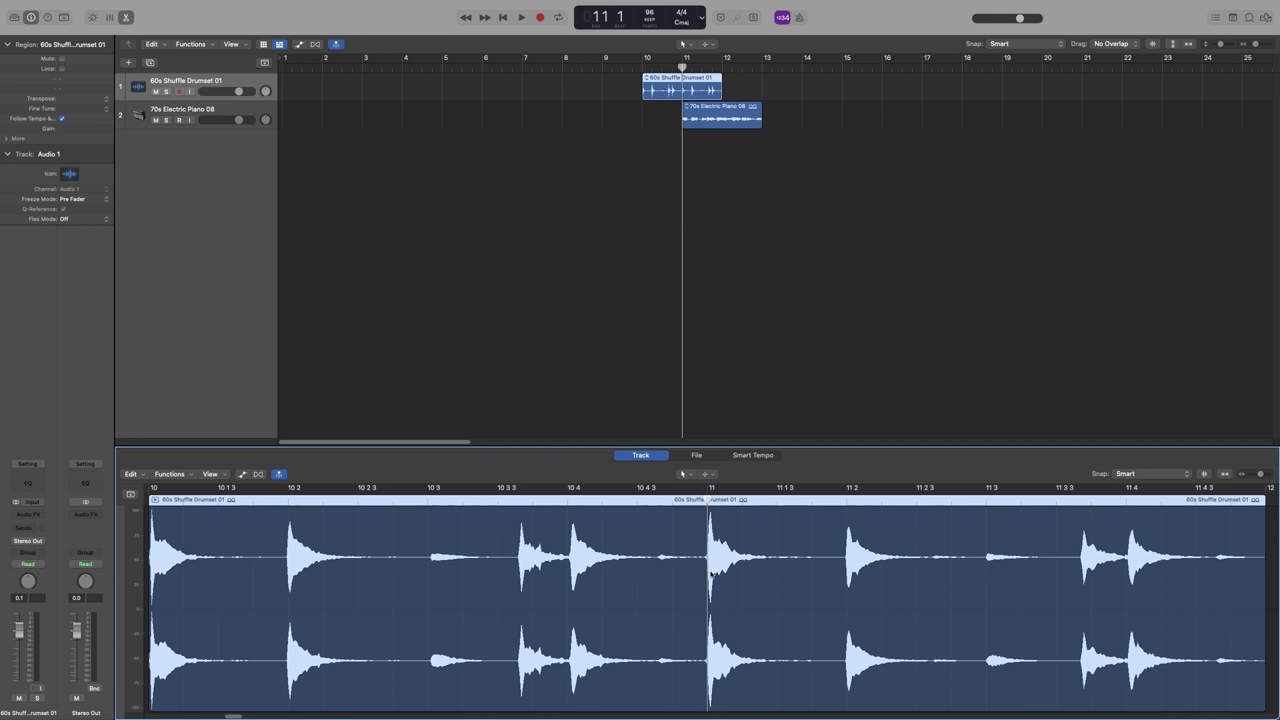
pyautogui.press('space')
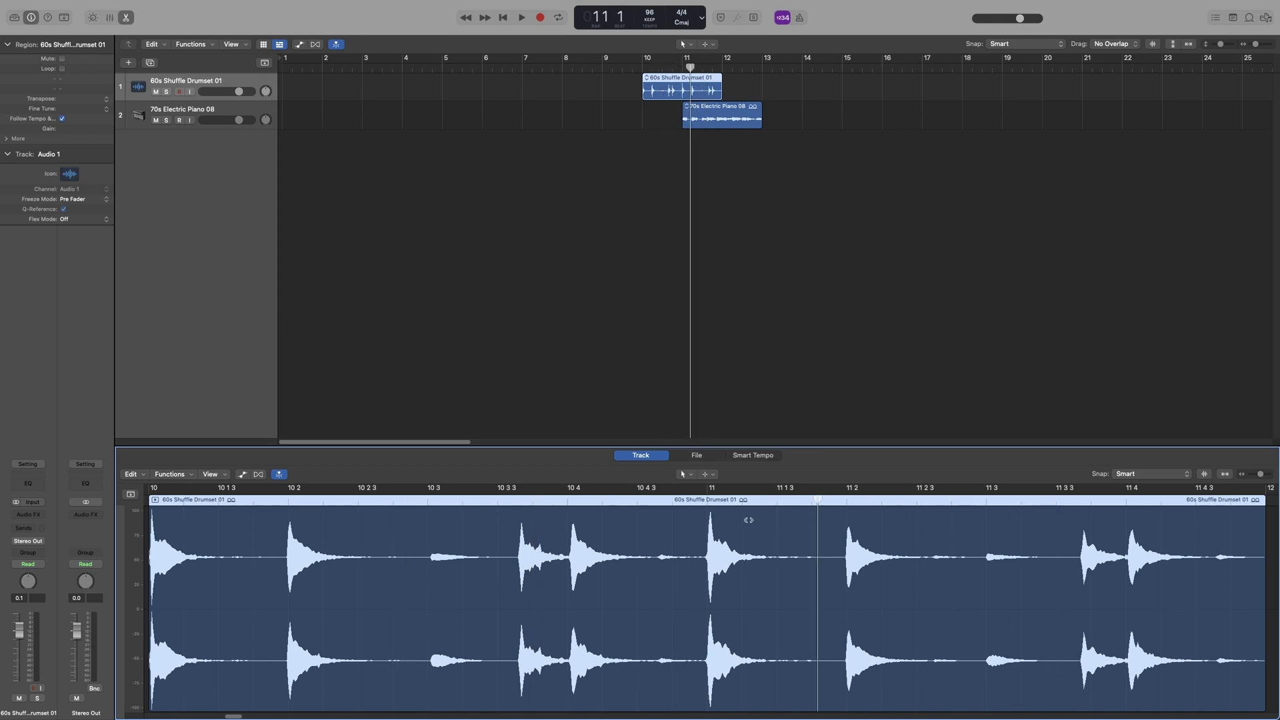
pyautogui.moveTo(915, 527); pyautogui.dragTo(711, 530)
pyautogui.click(578, 345)
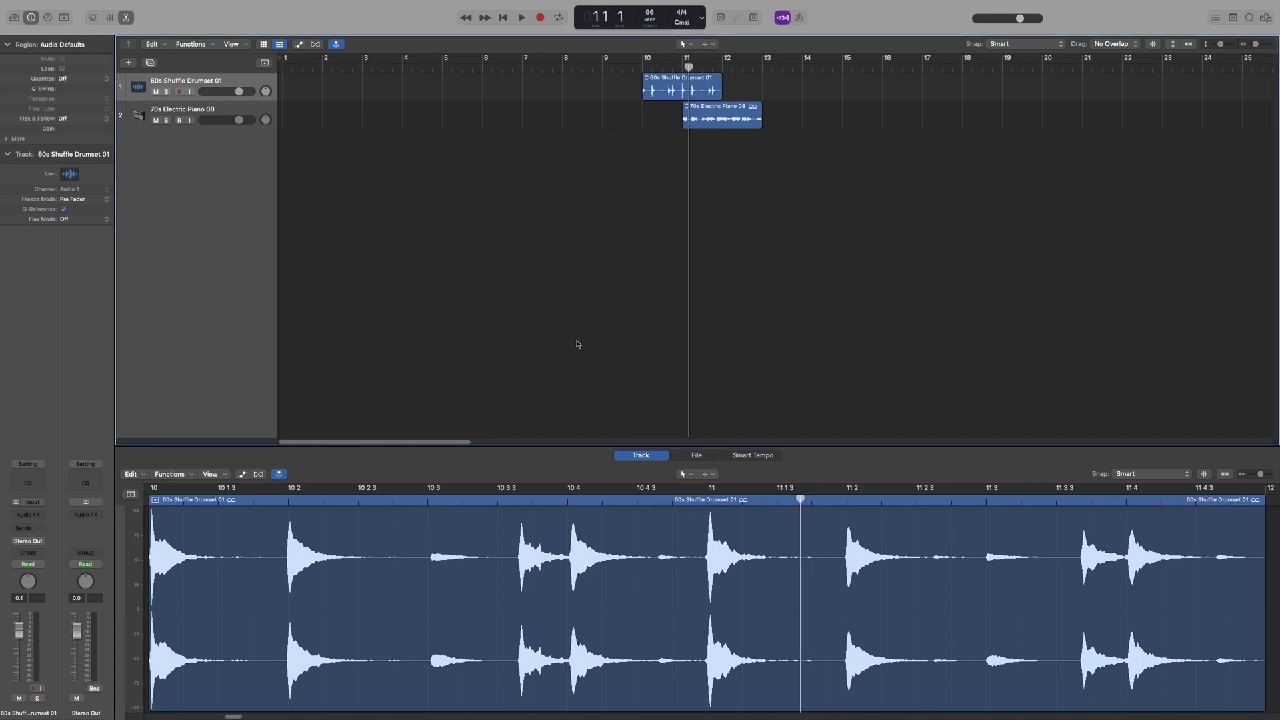
pyautogui.press('e')
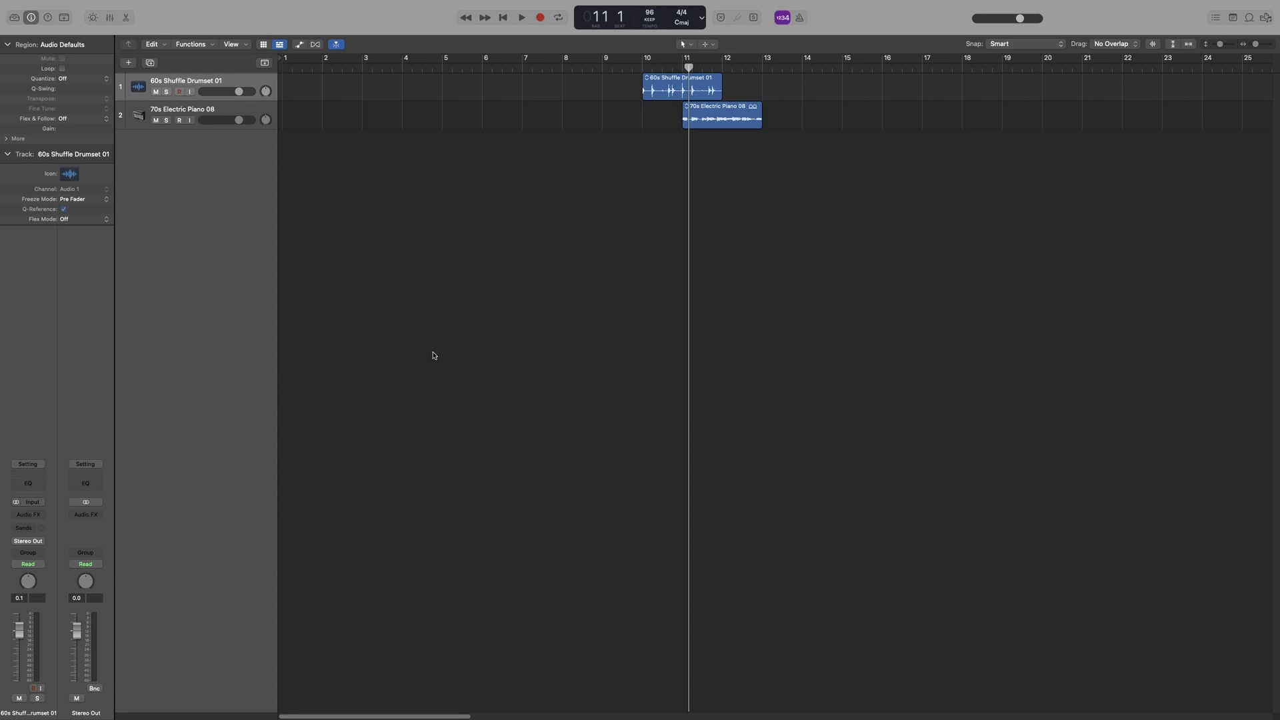
# - Show the secondary ruler, then move the playhead through bars 10, 7, 11 to bar 13 beat 2
pyautogui.click(230, 44)
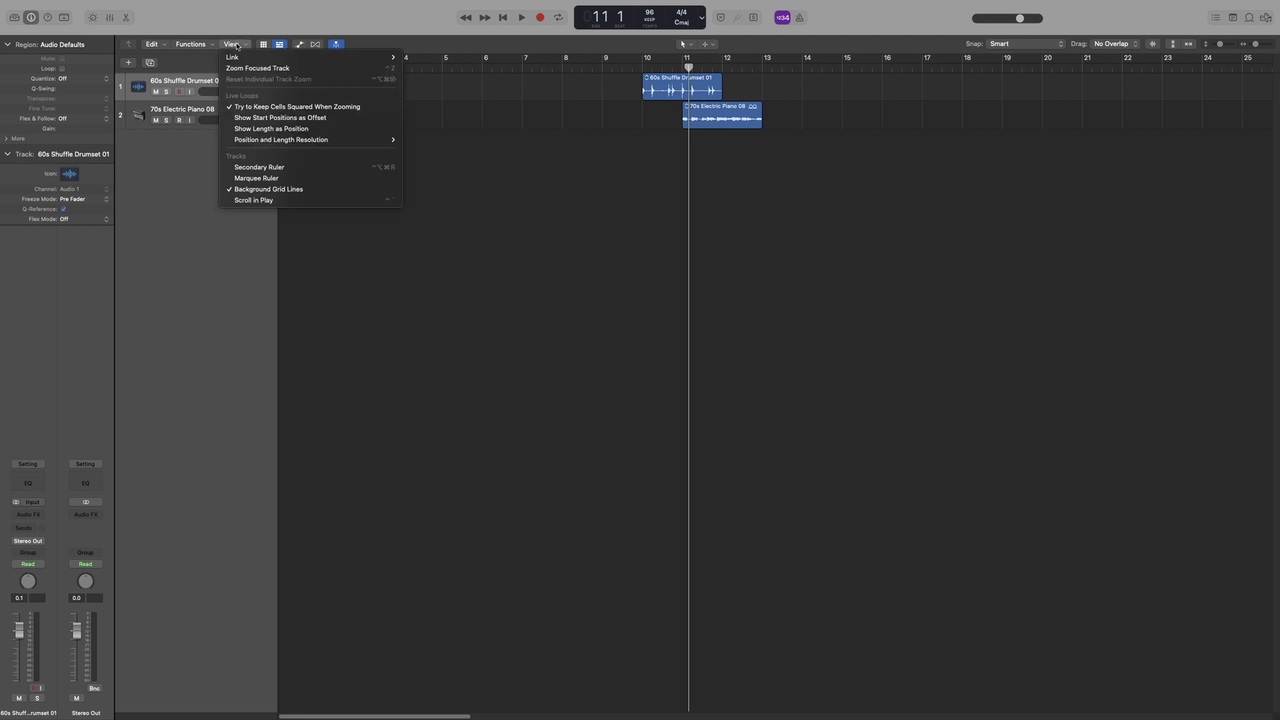
pyautogui.click(272, 169)
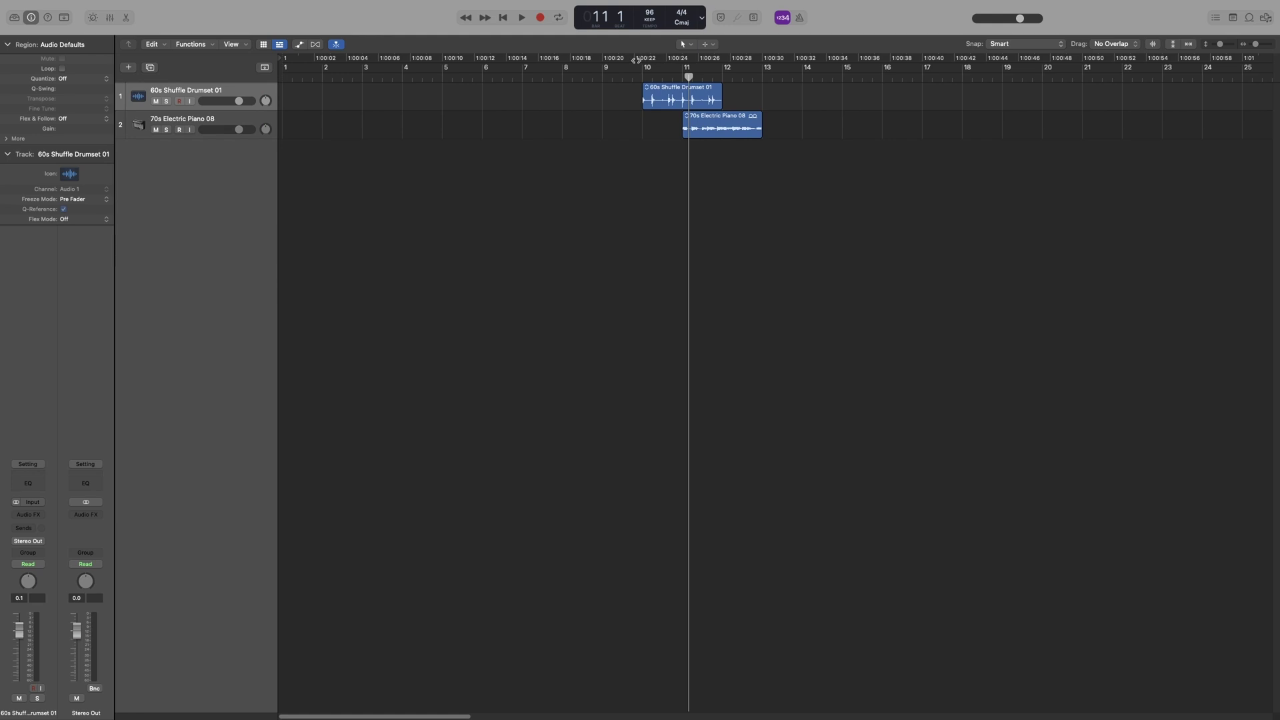
pyautogui.click(636, 61)
pyautogui.press(',')
pyautogui.press(',')
pyautogui.click(686, 57)
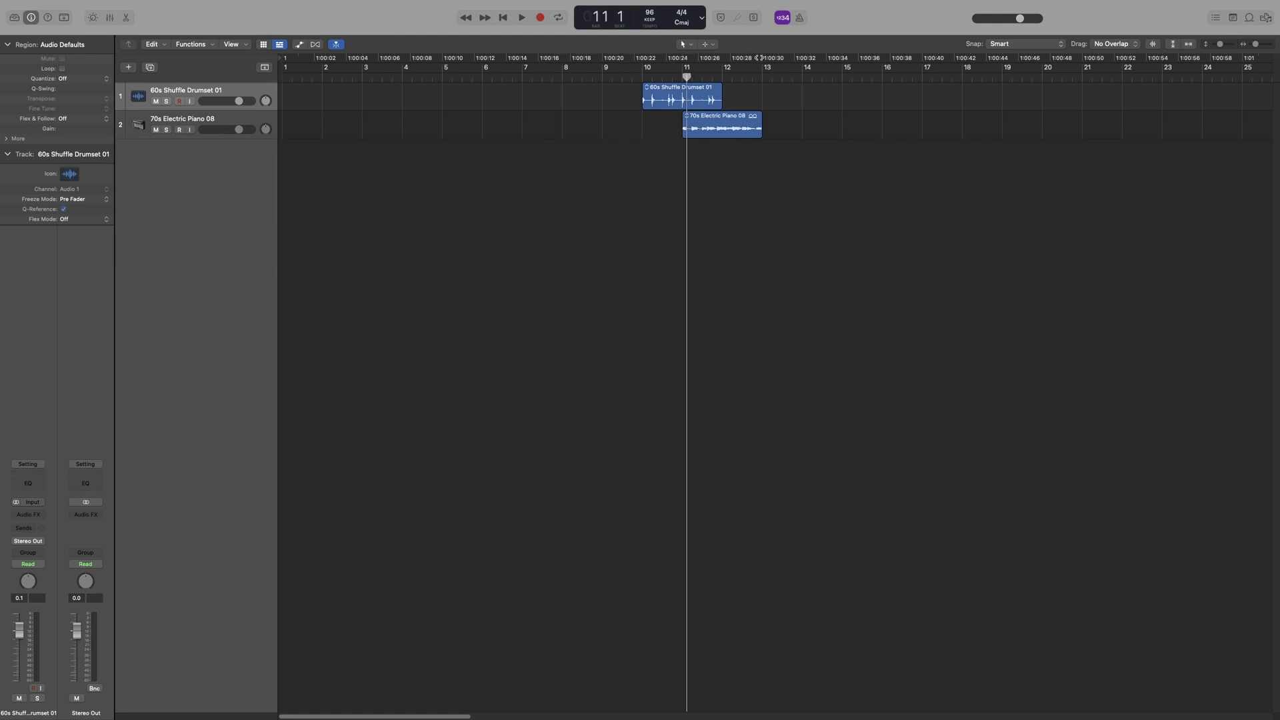
pyautogui.click(775, 58)
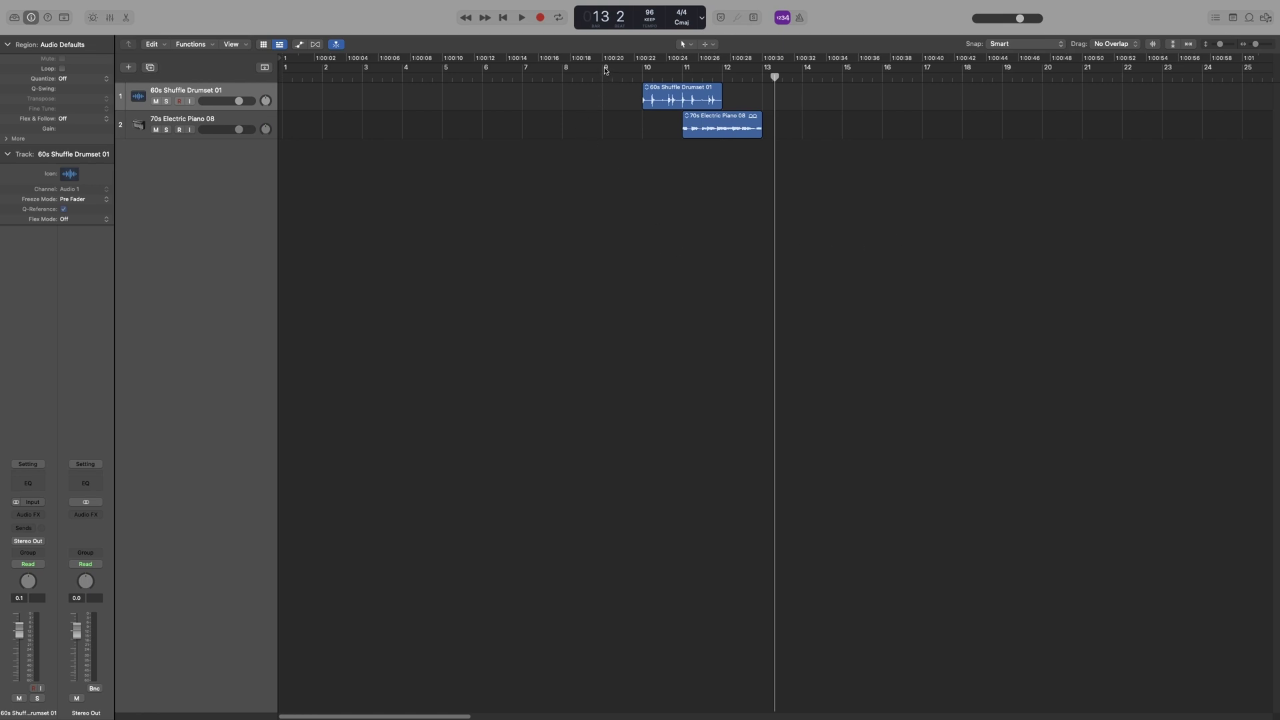
# - Create a bar 9–10 cycle range, place the playhead at bar 9, then turn Cycle off
pyautogui.moveTo(605, 71); pyautogui.dragTo(634, 70)
pyautogui.click(604, 78)
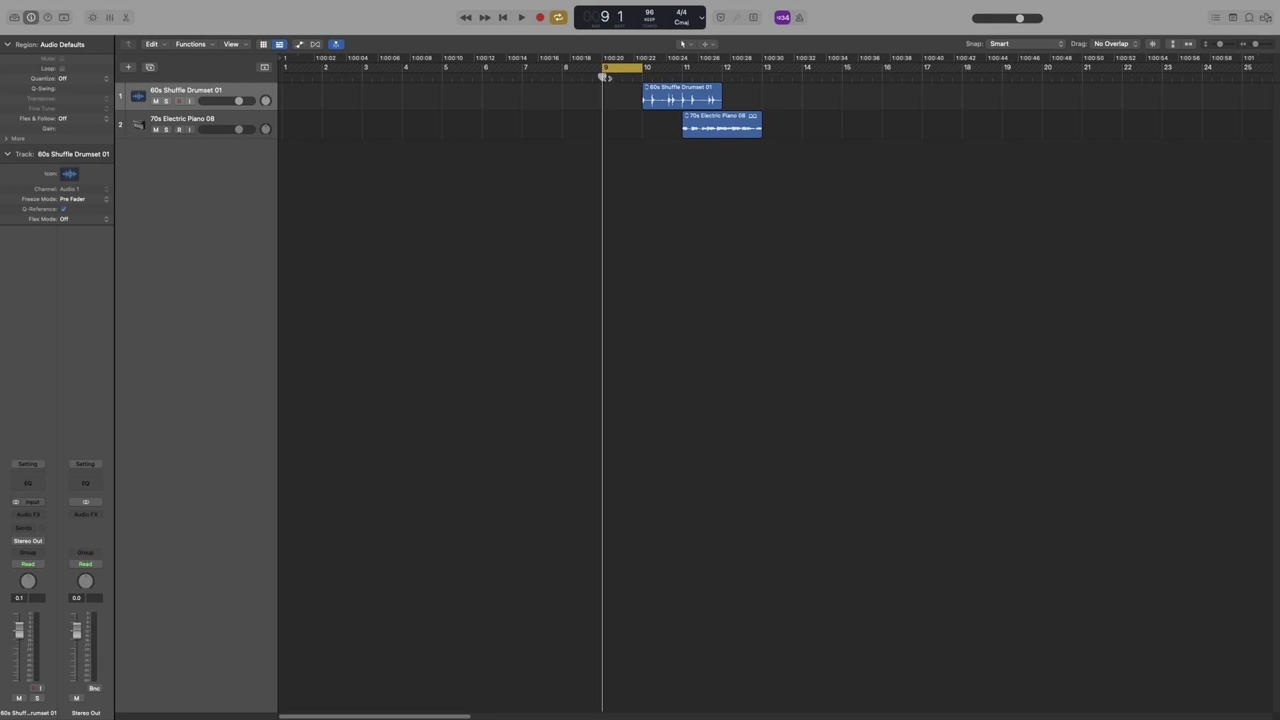
pyautogui.press('super+Right')
pyautogui.press('super+Right')
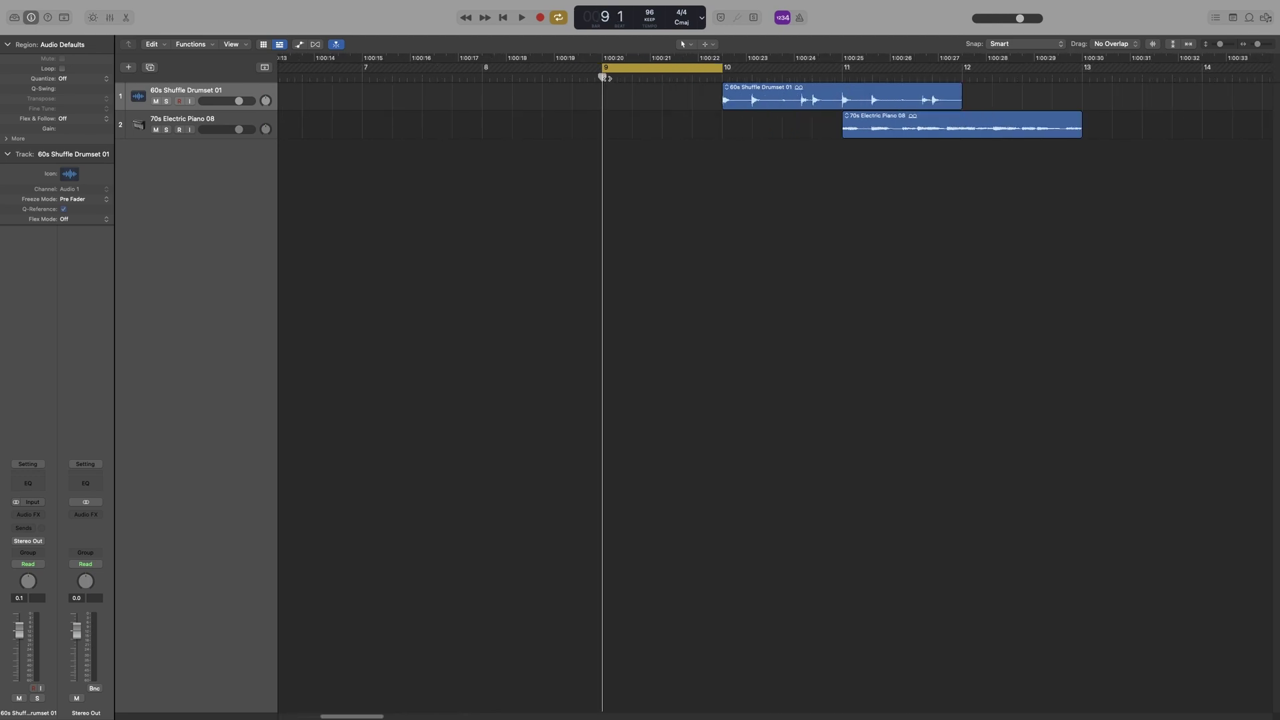
pyautogui.press('super+Right')
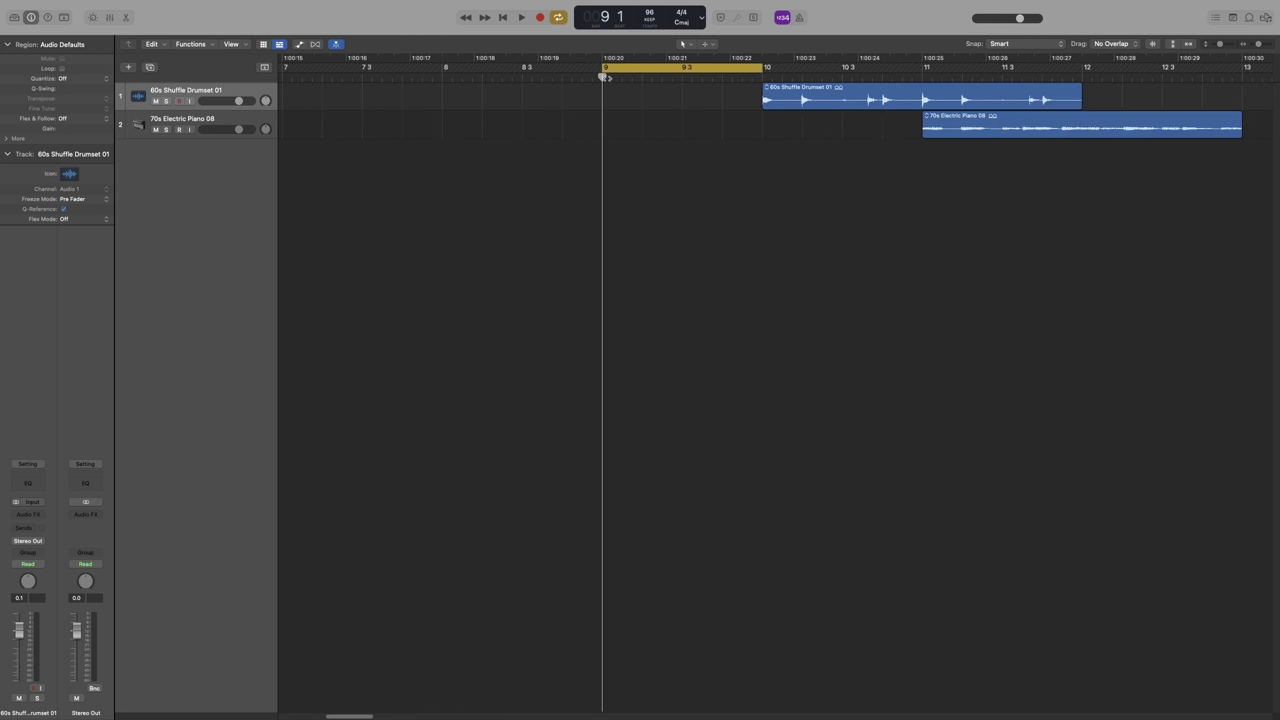
pyautogui.press('super+Left')
pyautogui.press('super+Left')
pyautogui.press('super+Left')
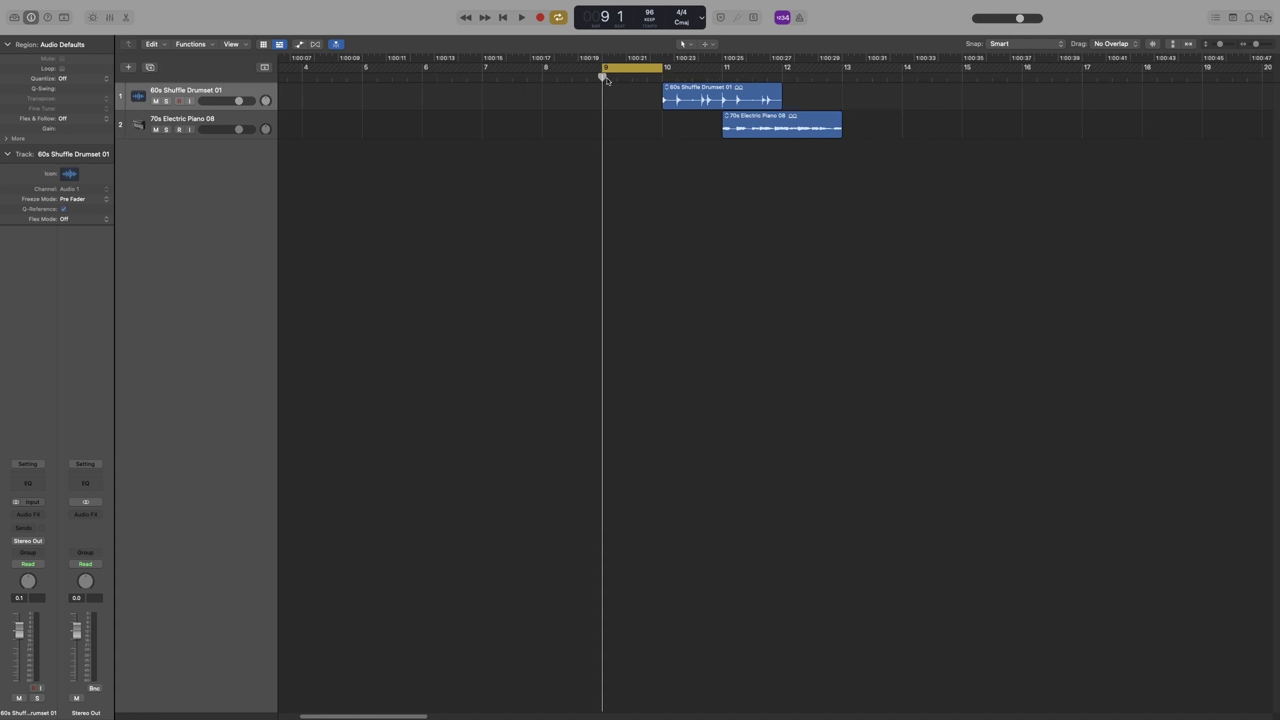
pyautogui.press('c')
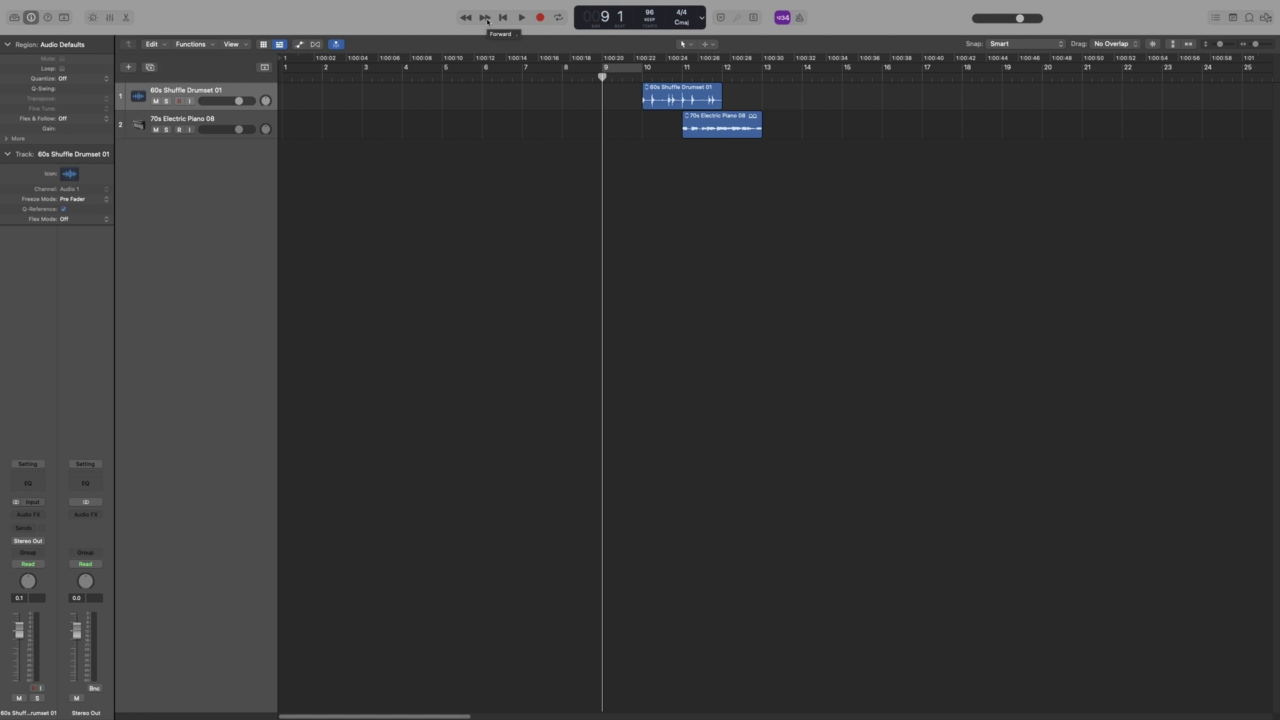
# - Step the playhead a bar at a time between bars 6 and 8, then fast-forward it
pyautogui.press(',')
pyautogui.press(',')
pyautogui.press(',')
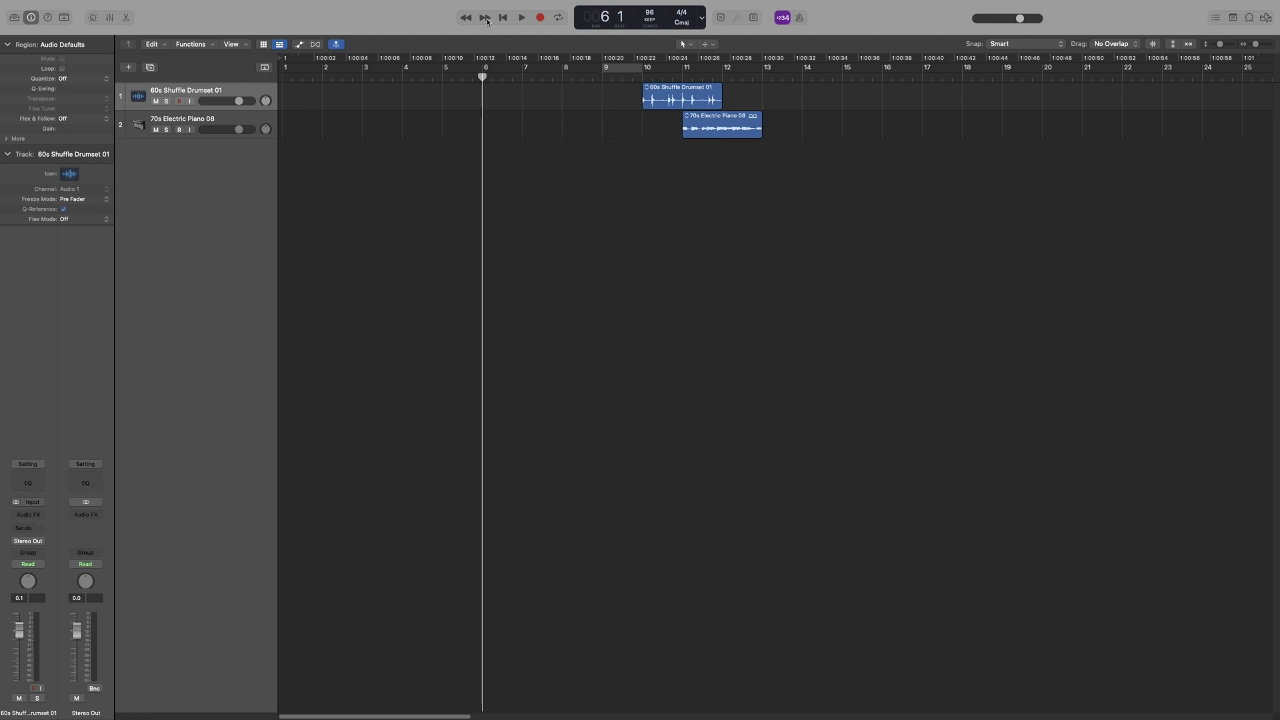
pyautogui.click(485, 18)
pyautogui.click(485, 18)
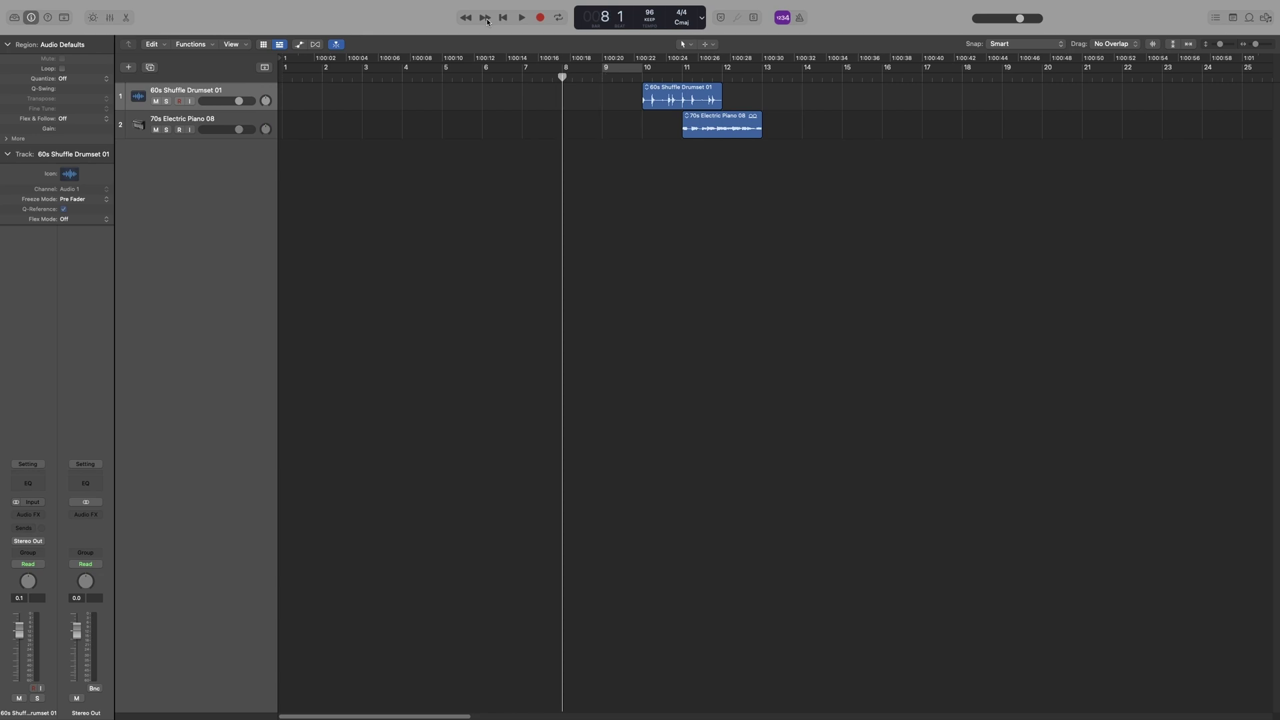
pyautogui.press(',')
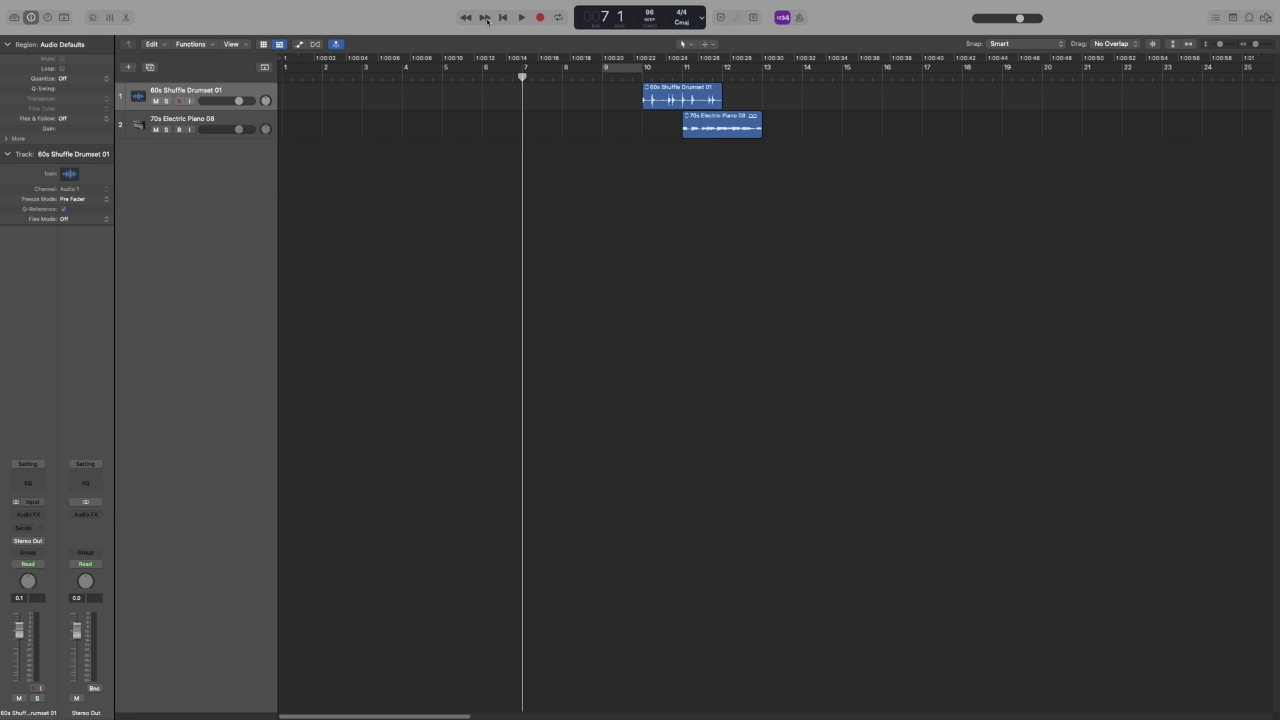
pyautogui.click(486, 18)
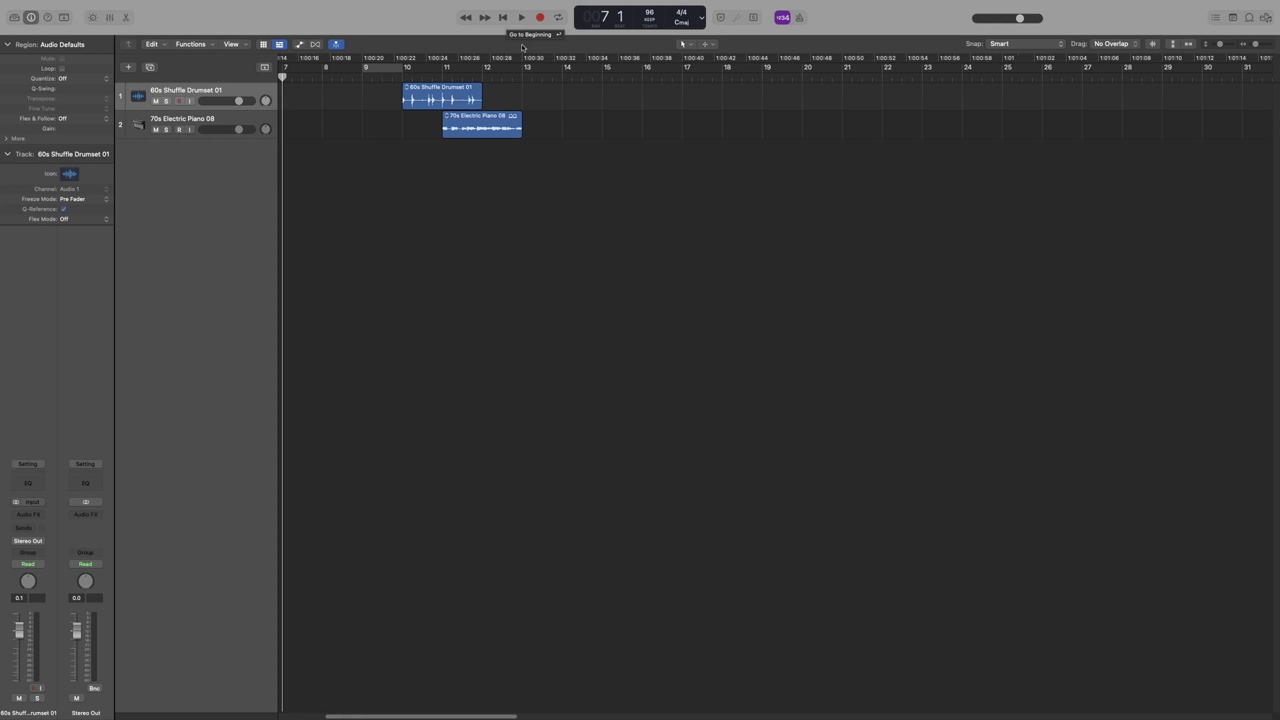
# - Place the playhead at bar 16 and bar 8, returning to the start each time, then at bar 13 beat 4
pyautogui.click(654, 78)
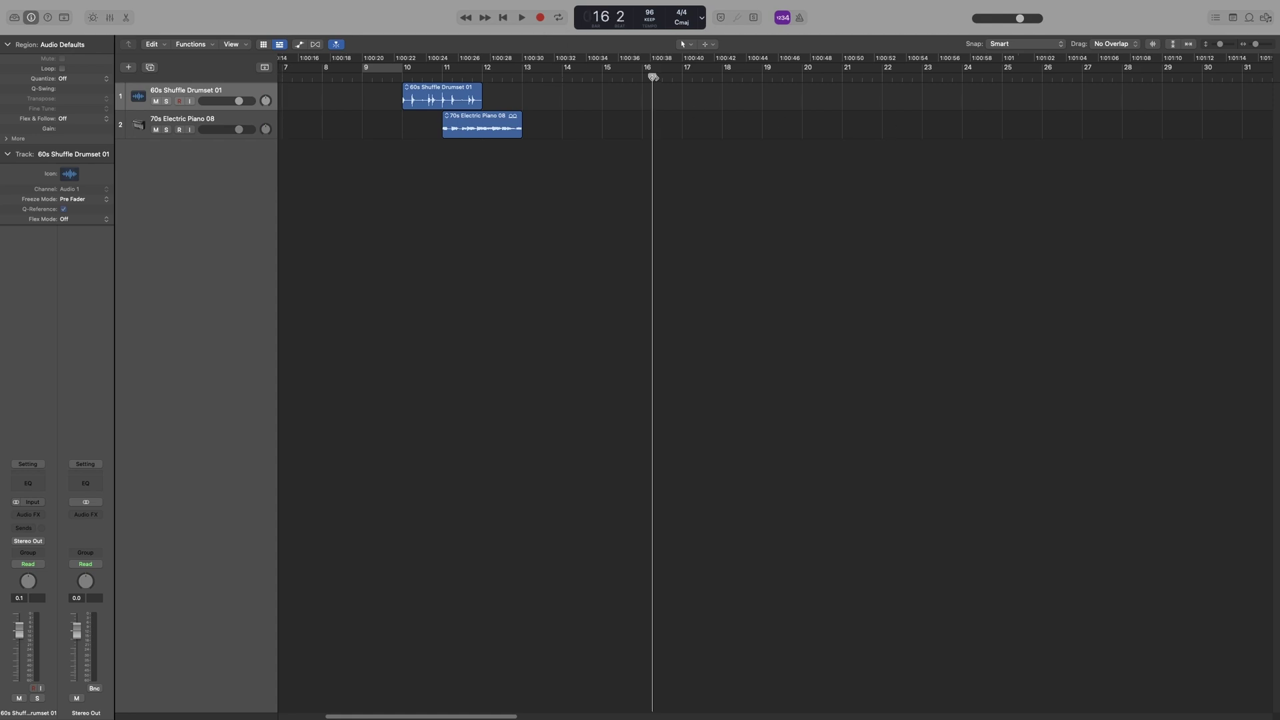
pyautogui.press('Return')
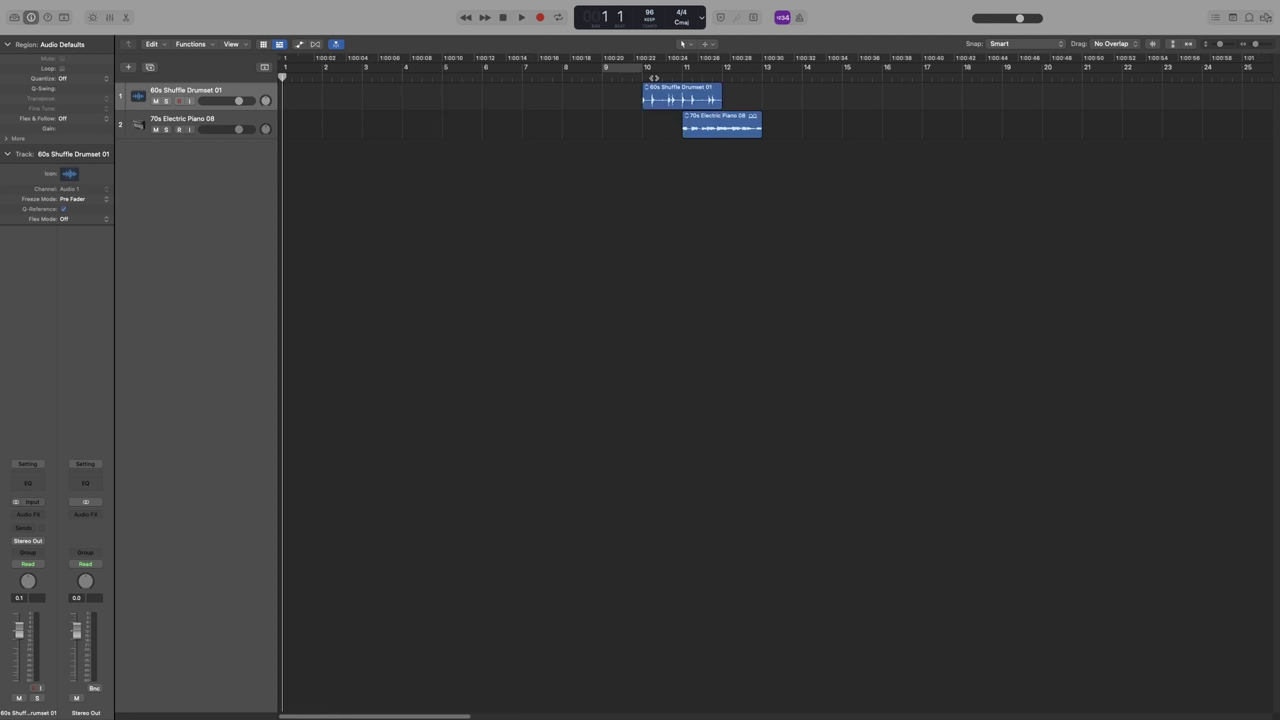
pyautogui.click(572, 78)
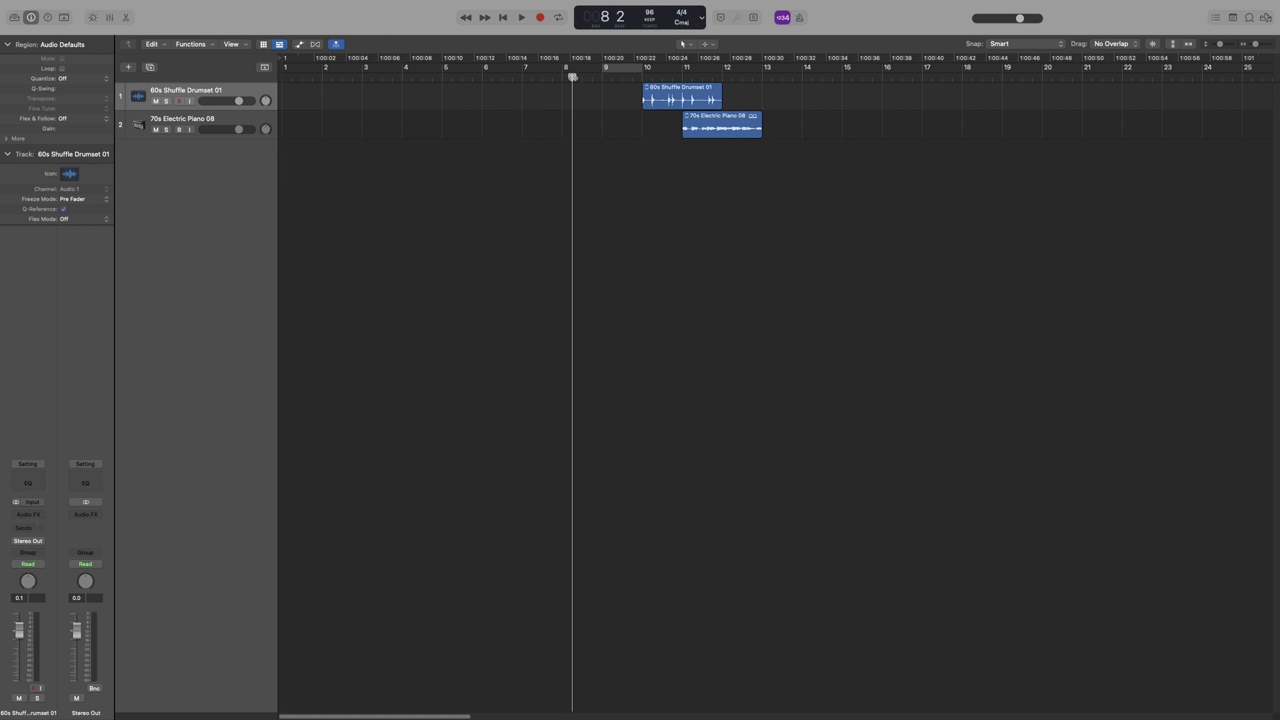
pyautogui.press('Return')
pyautogui.click(792, 77)
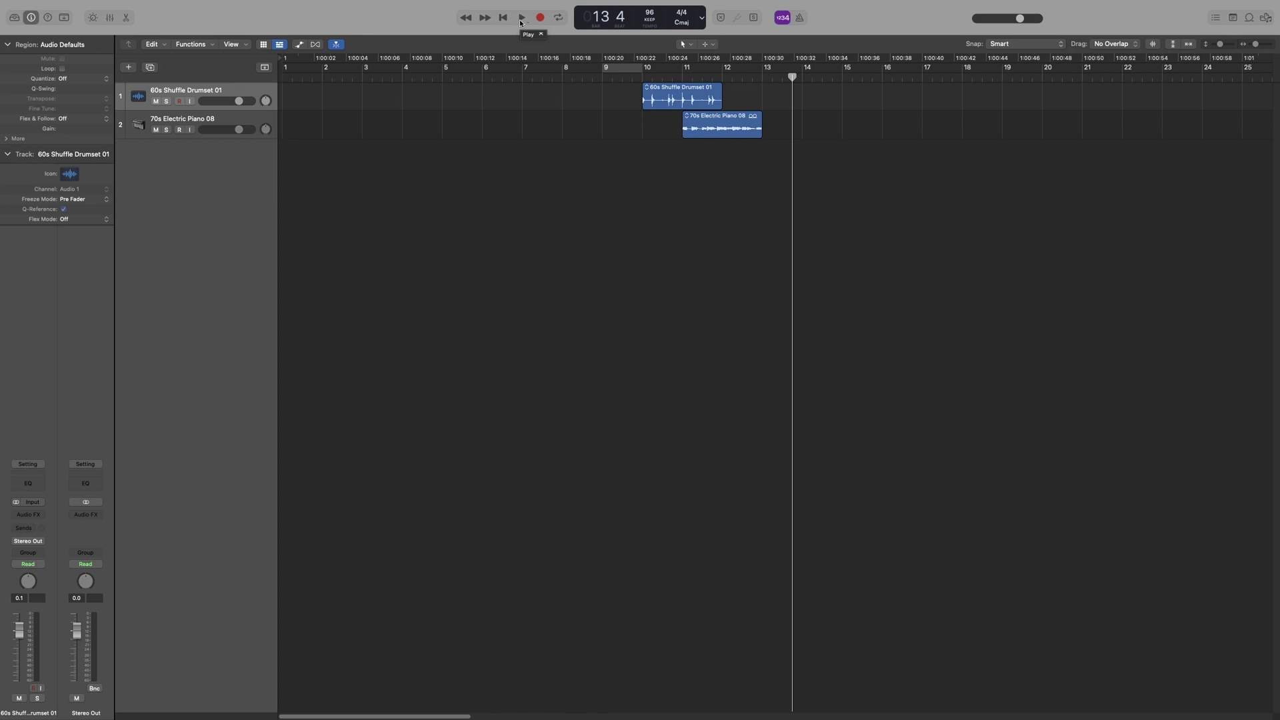
# - Play and stop with the Play/Stop buttons and Space, then start playback from bar 15
pyautogui.click(521, 18)
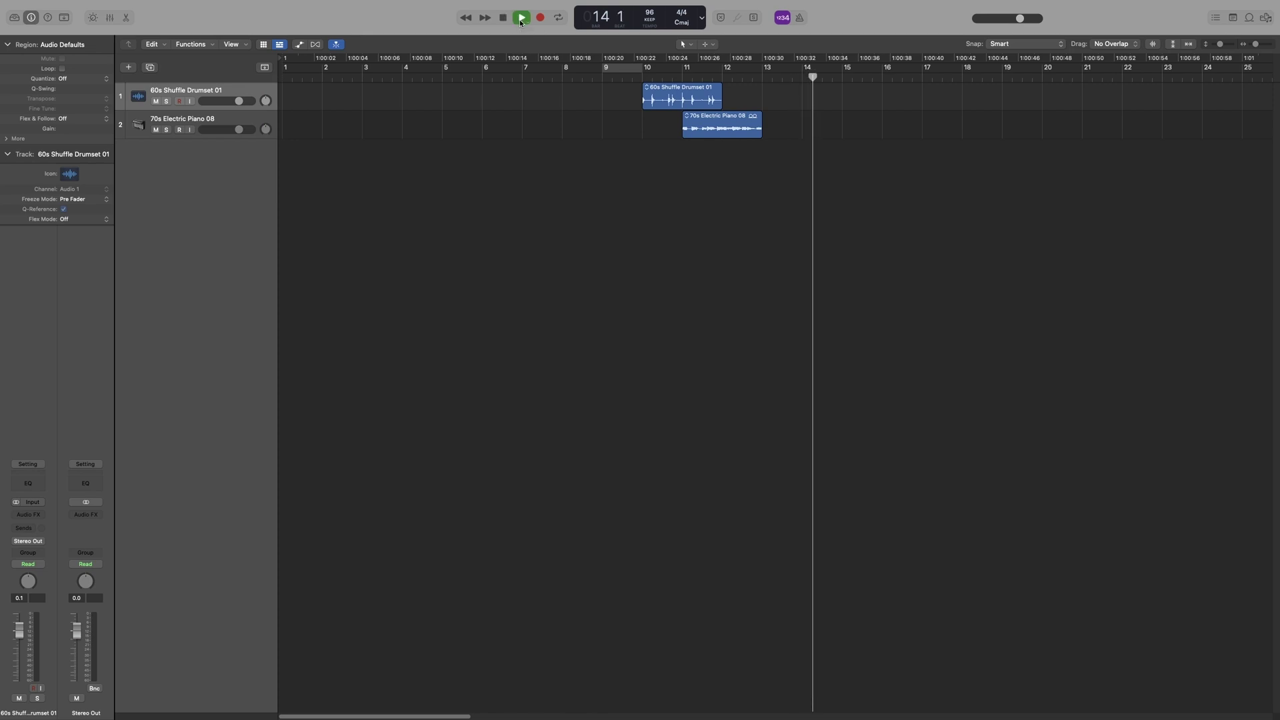
pyautogui.click(521, 20)
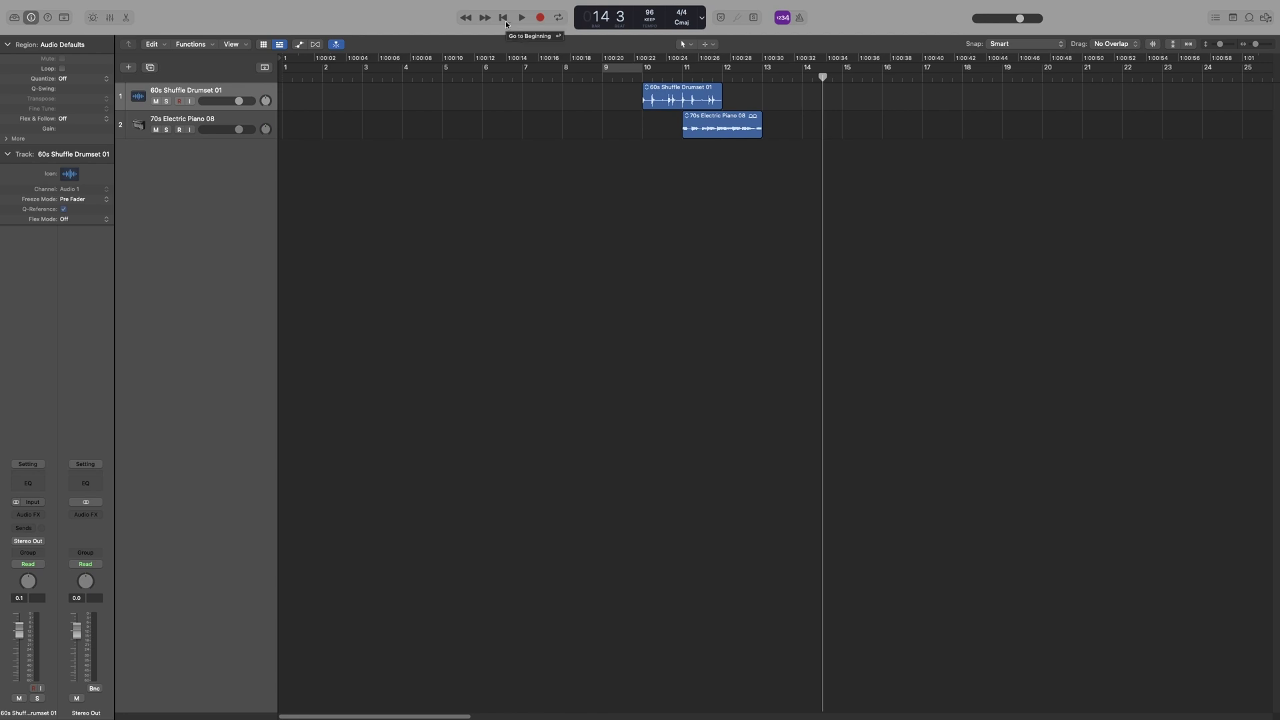
pyautogui.press('space')
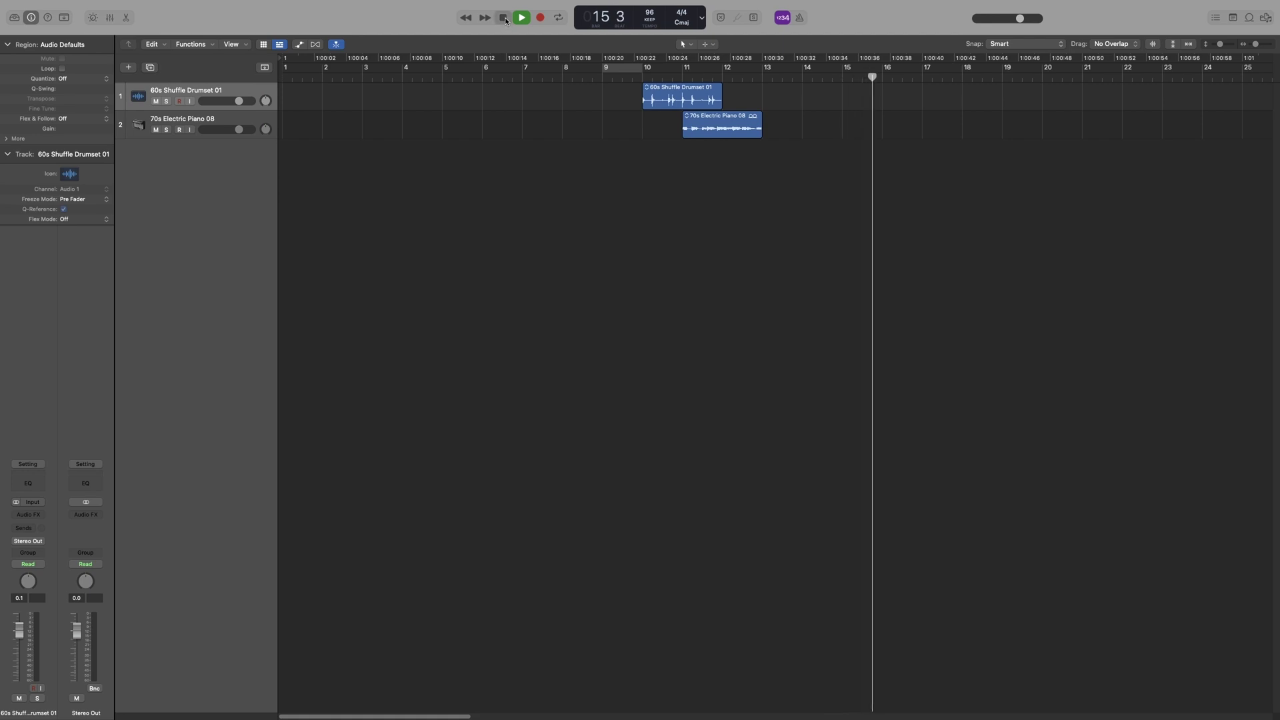
pyautogui.press('space')
pyautogui.click(842, 79)
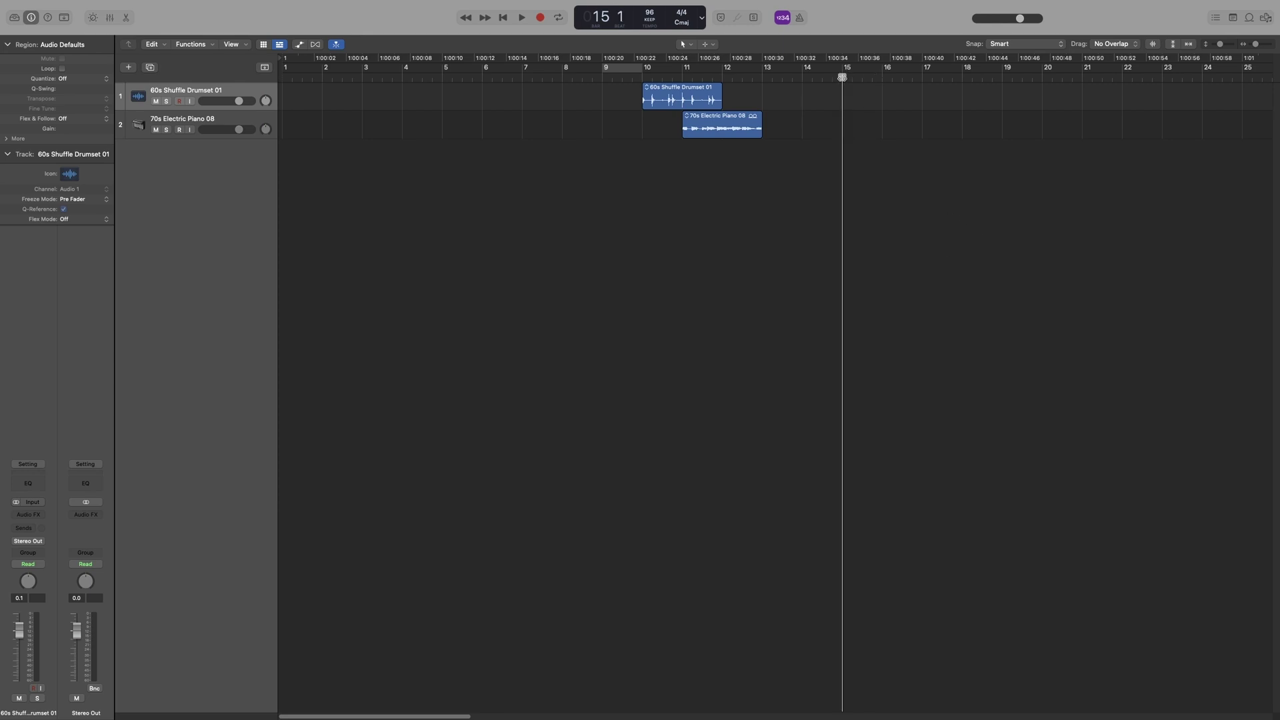
pyautogui.press('space')
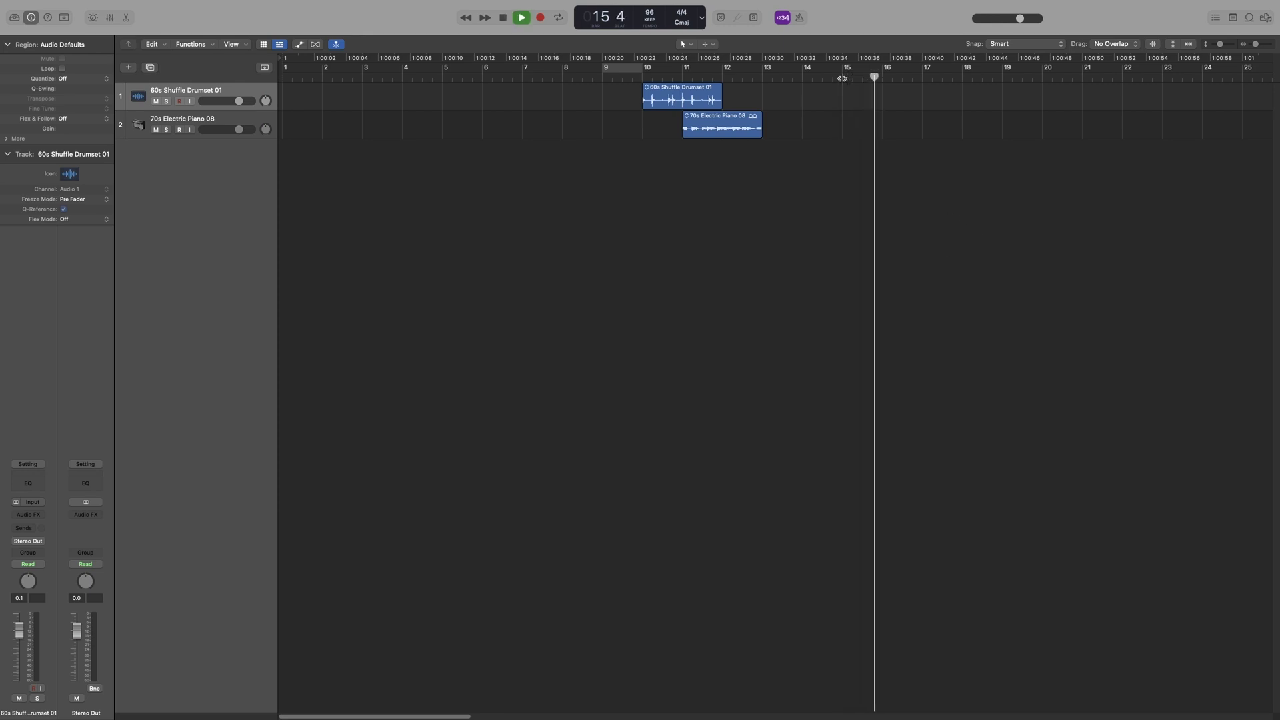
# - Stop playback, then play and stop once from bar 14
pyautogui.press('space')
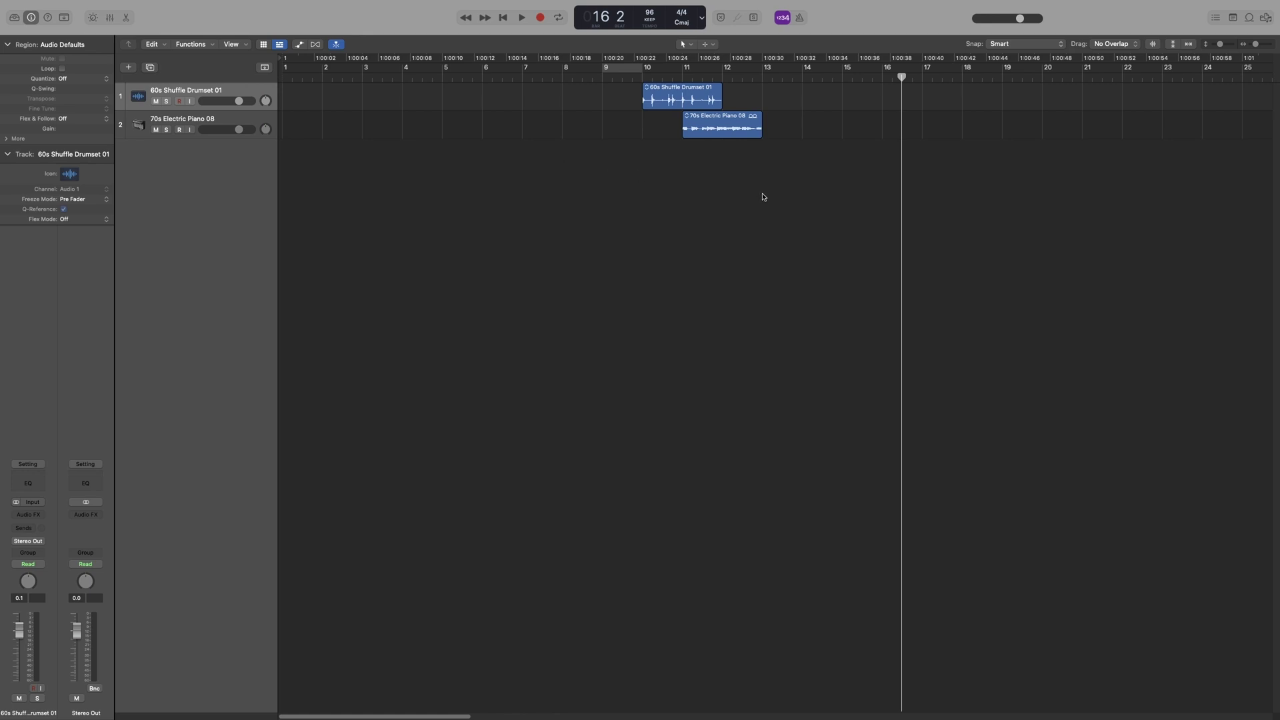
pyautogui.click(802, 78)
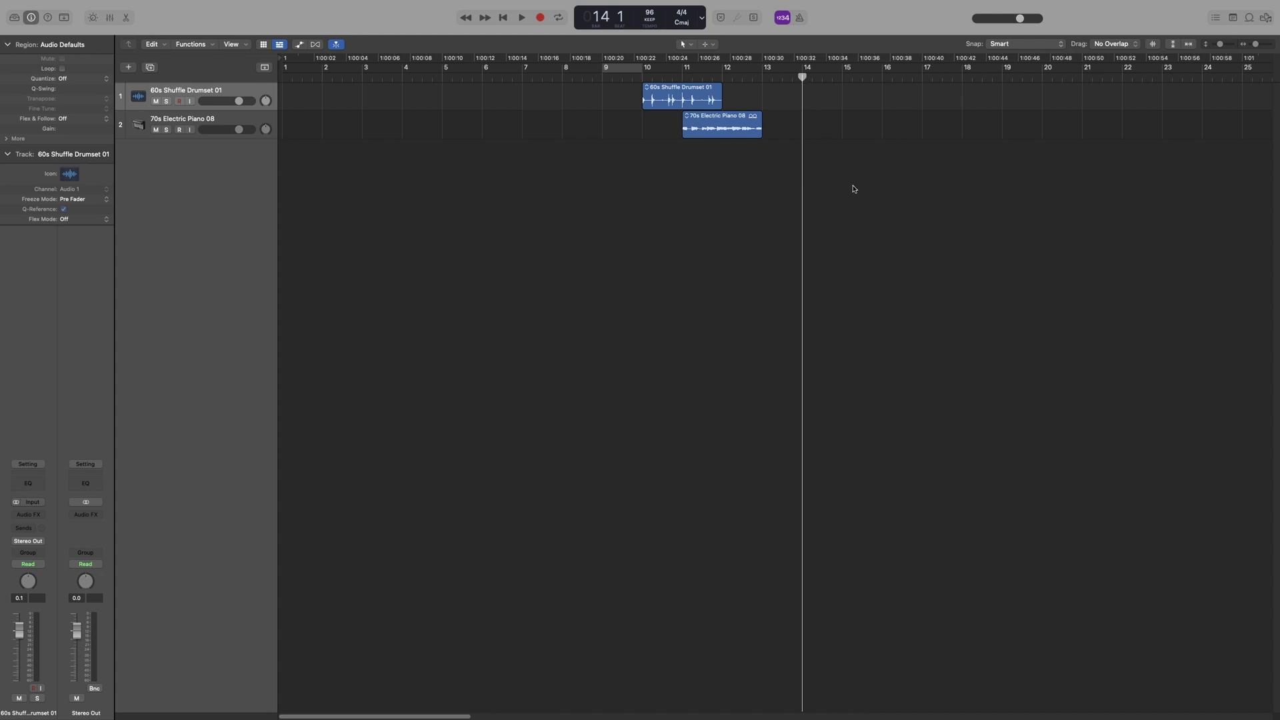
pyautogui.press('space')
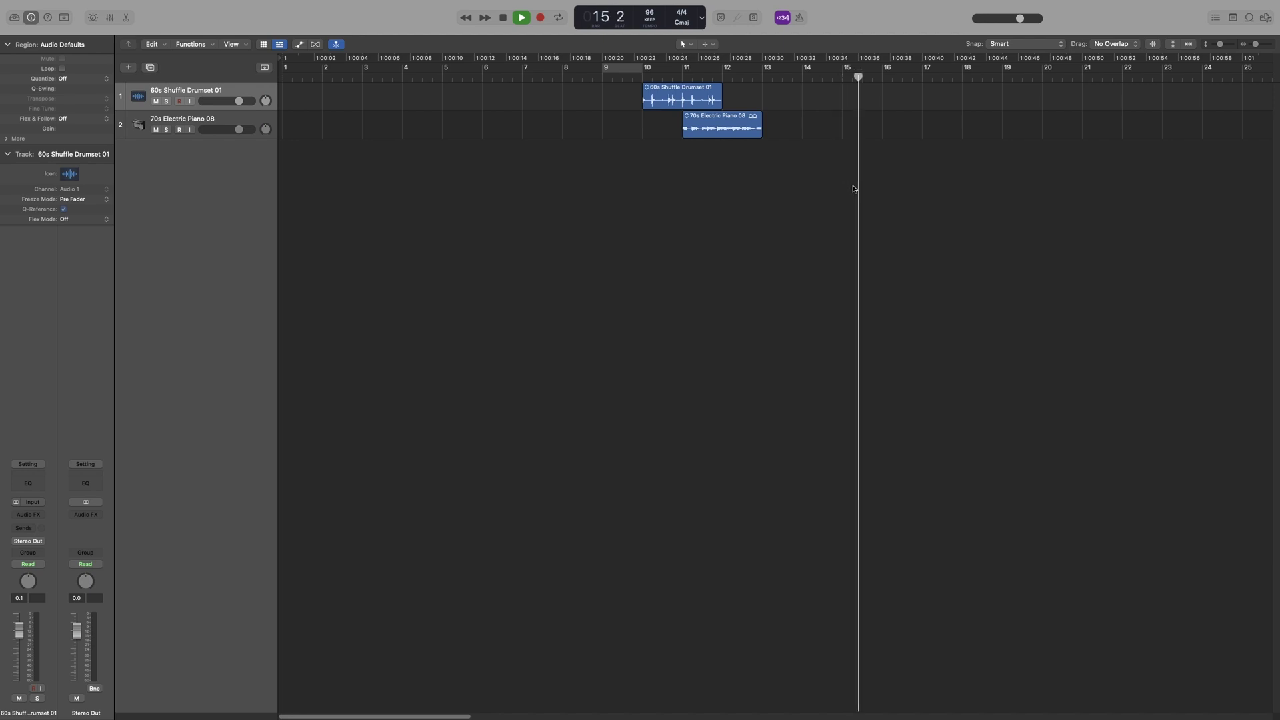
pyautogui.press('space')
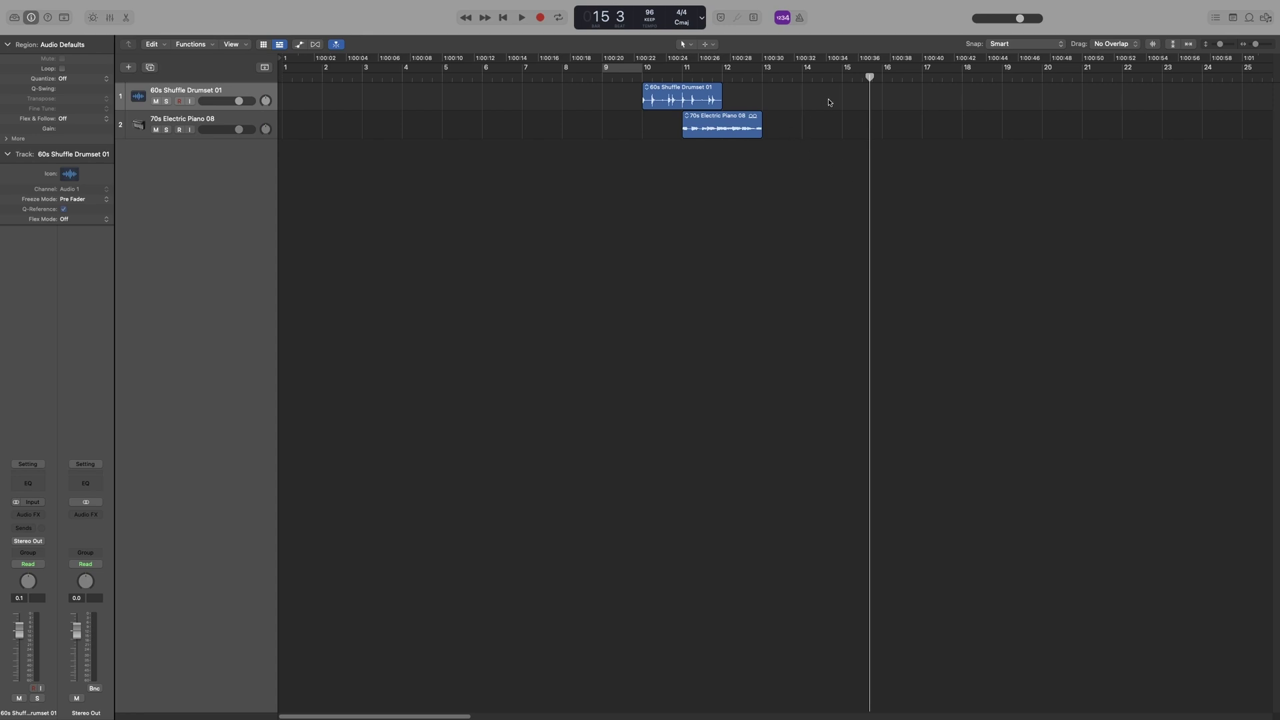
# - Play from bar 14 again, sending playback back to bar 14 twice mid-play, then stop at bar 14 beat 4
pyautogui.click(802, 80)
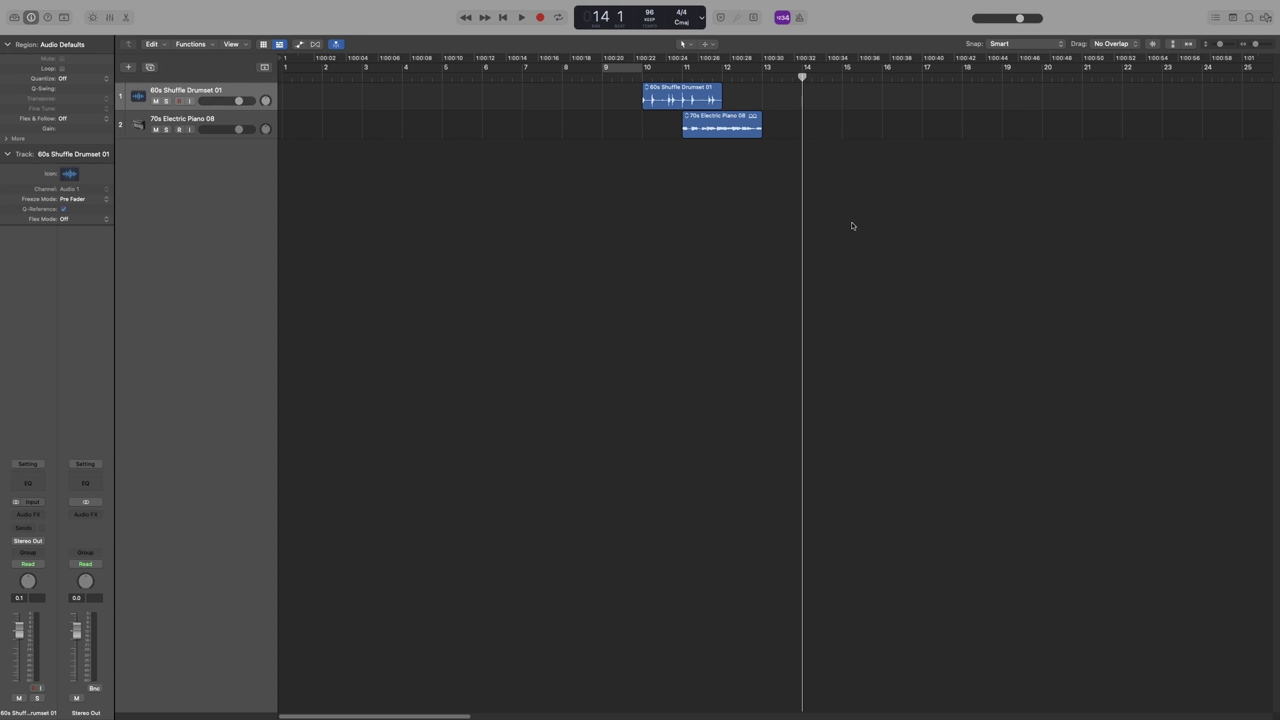
pyautogui.press('space')
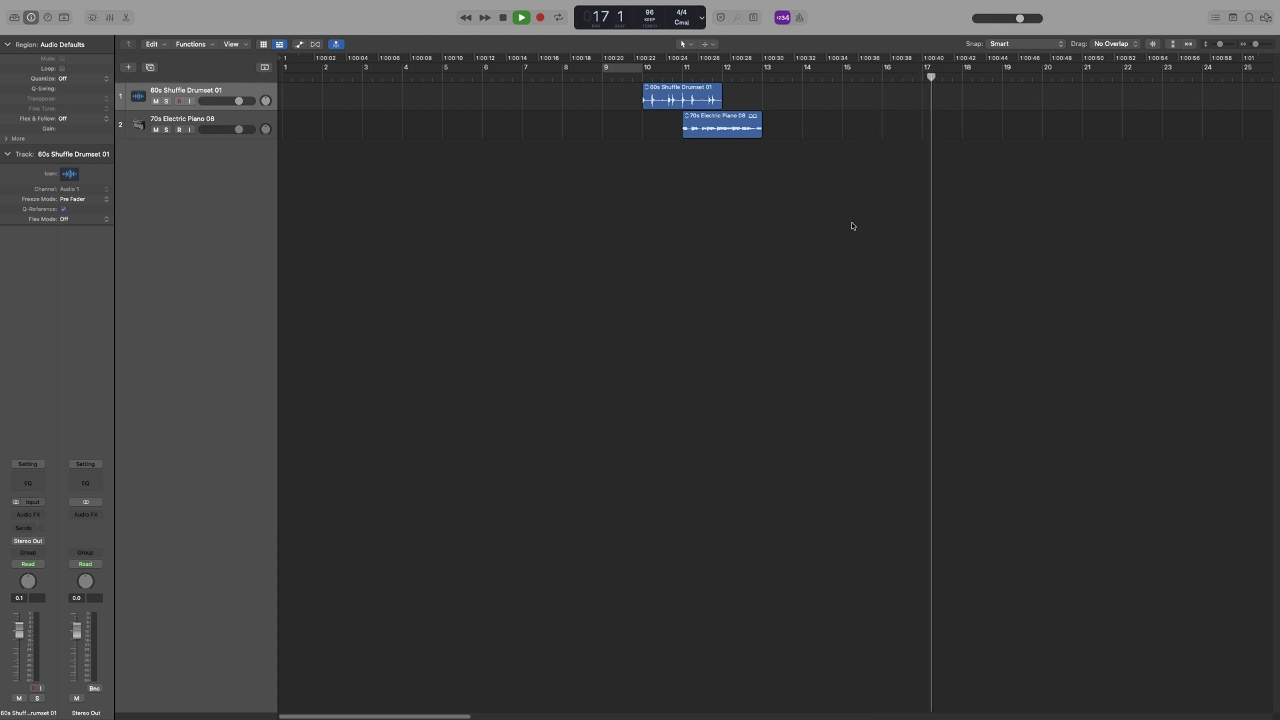
pyautogui.press('space')
pyautogui.press('space')
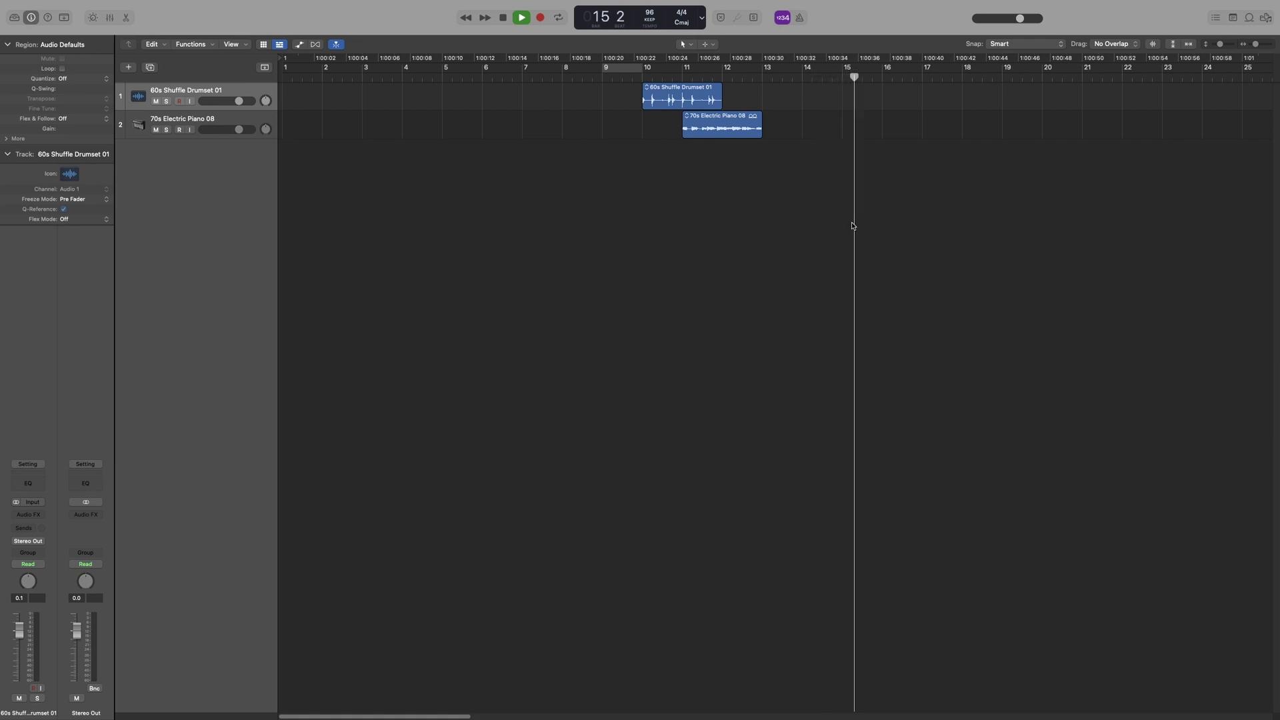
pyautogui.press('space')
pyautogui.press('space')
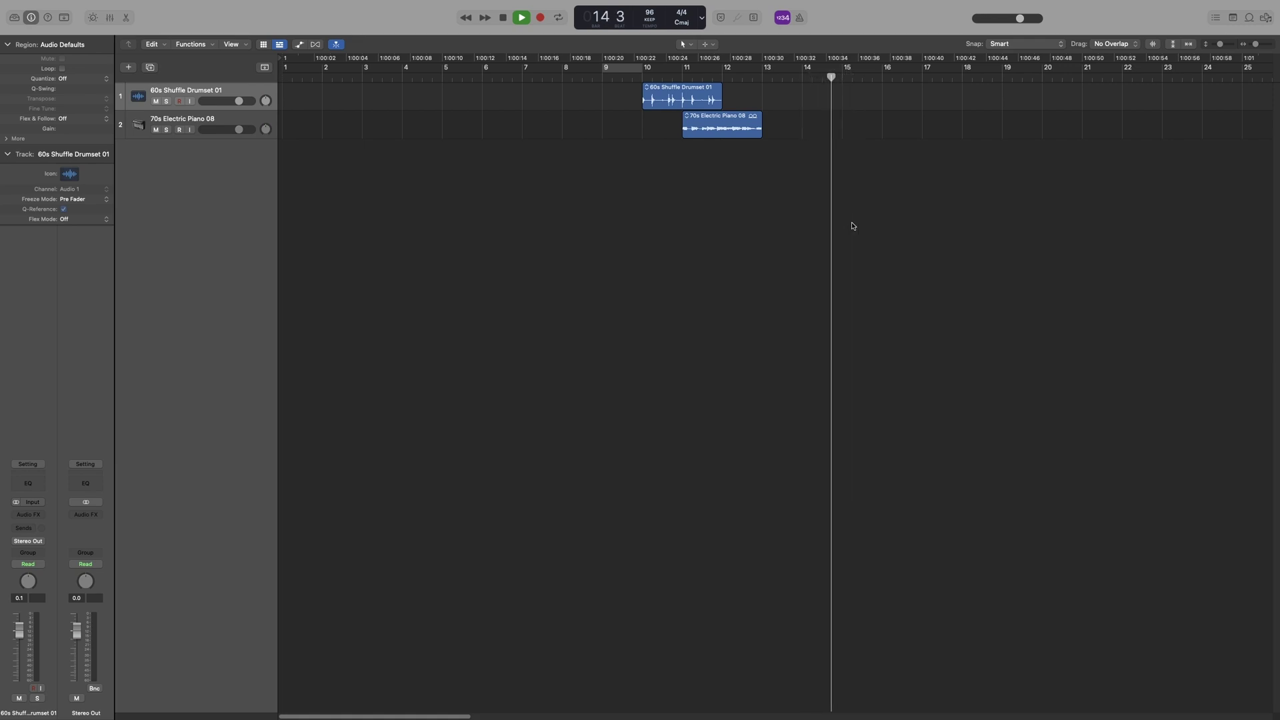
pyautogui.press('space')
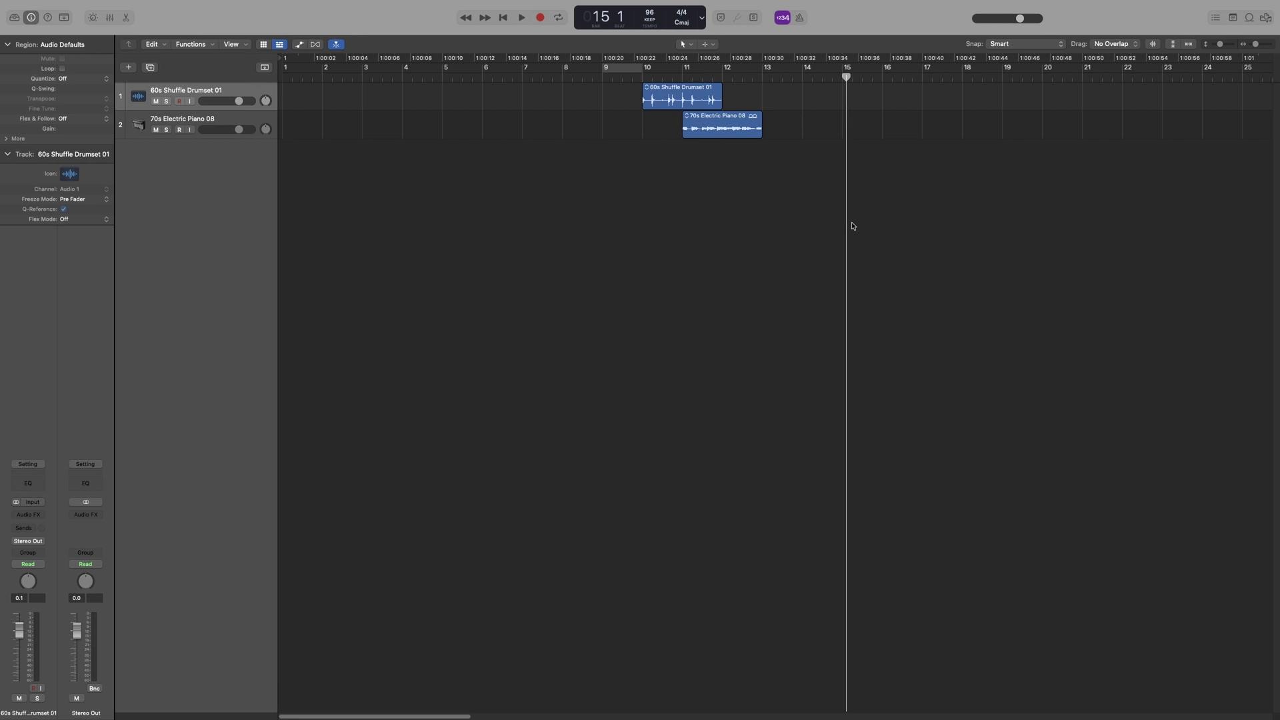
pyautogui.press('space')
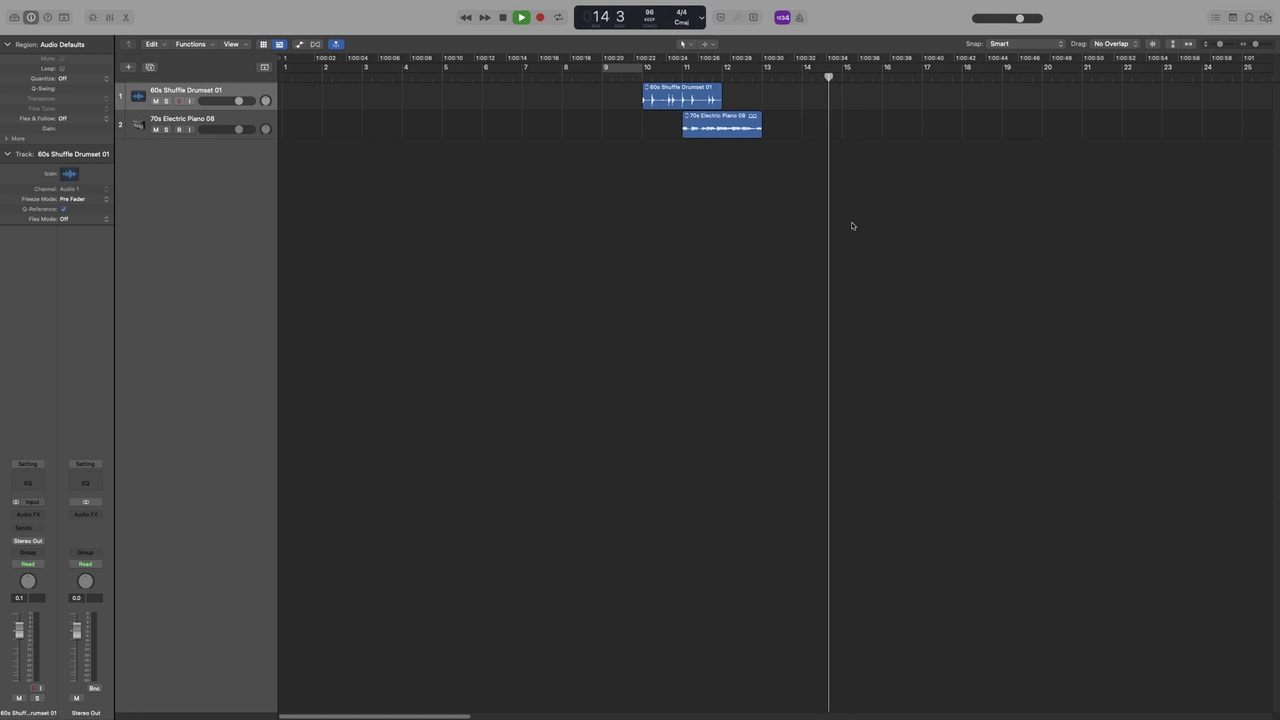
pyautogui.press('space')
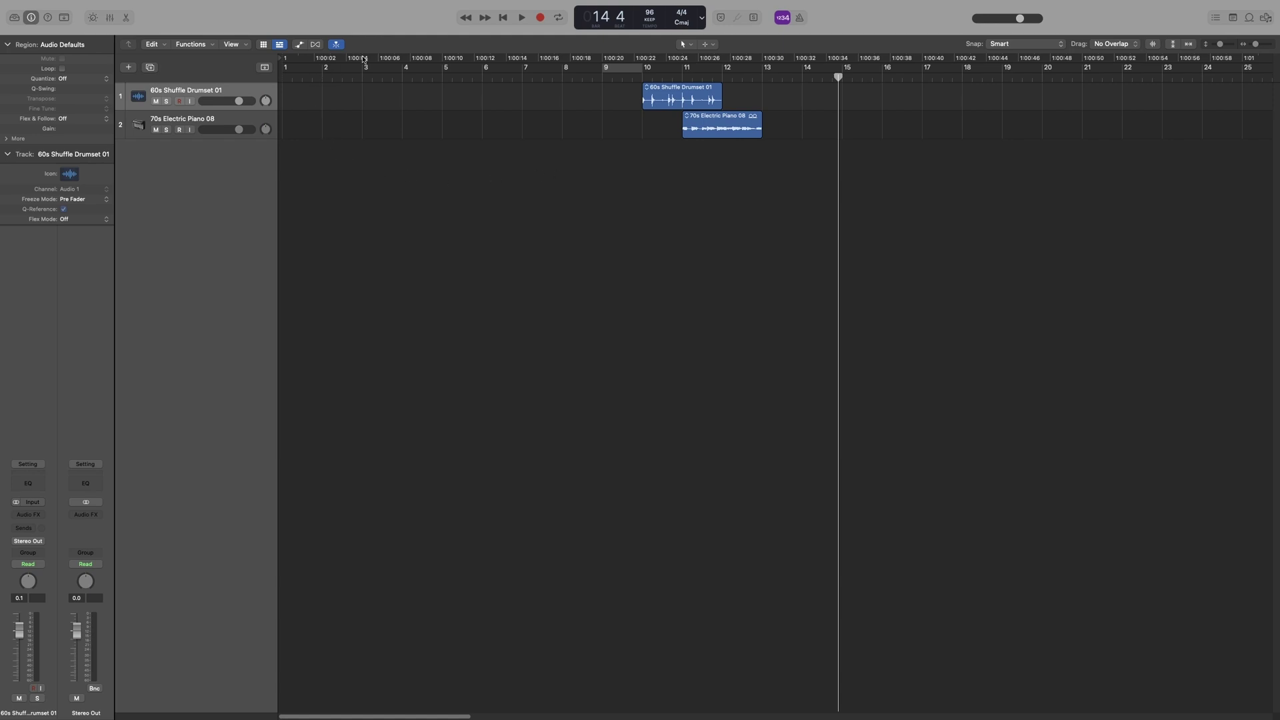
# - In Customize Control Bar and Display, tick six extra Transport functions like Go to Left Locator, then Revert
pyautogui.rightClick(419, 26)
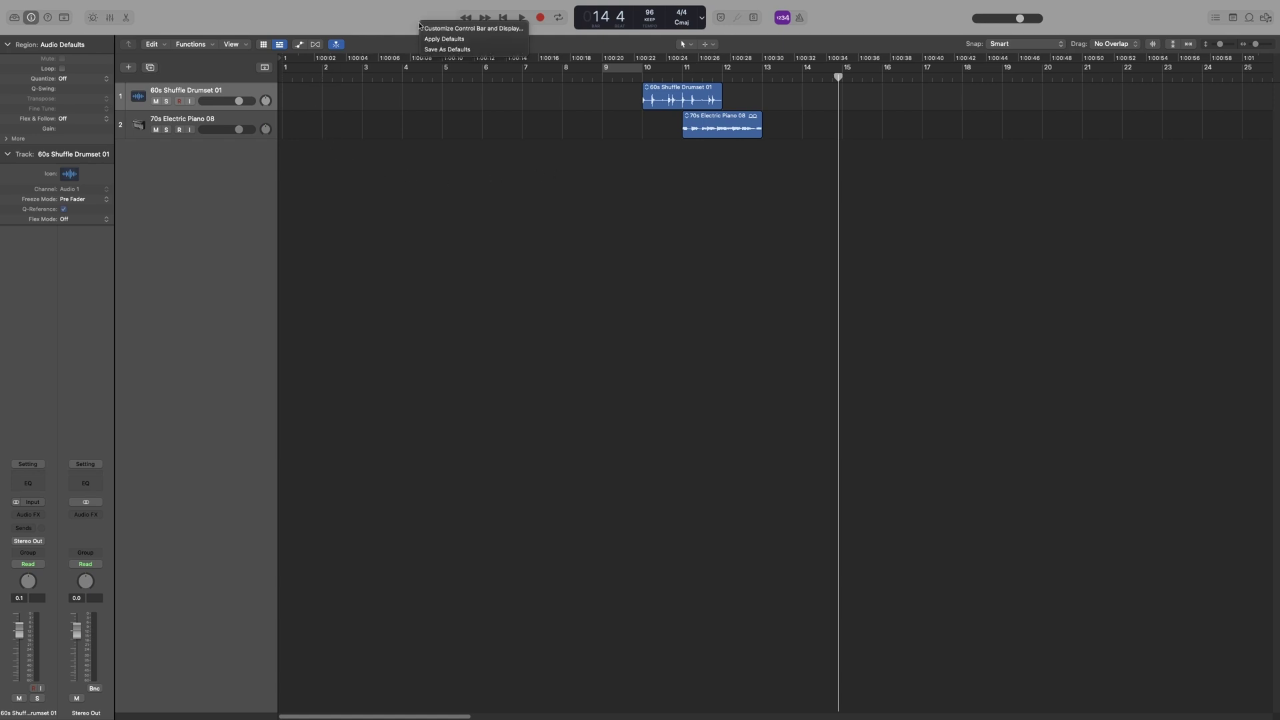
pyautogui.click(482, 29)
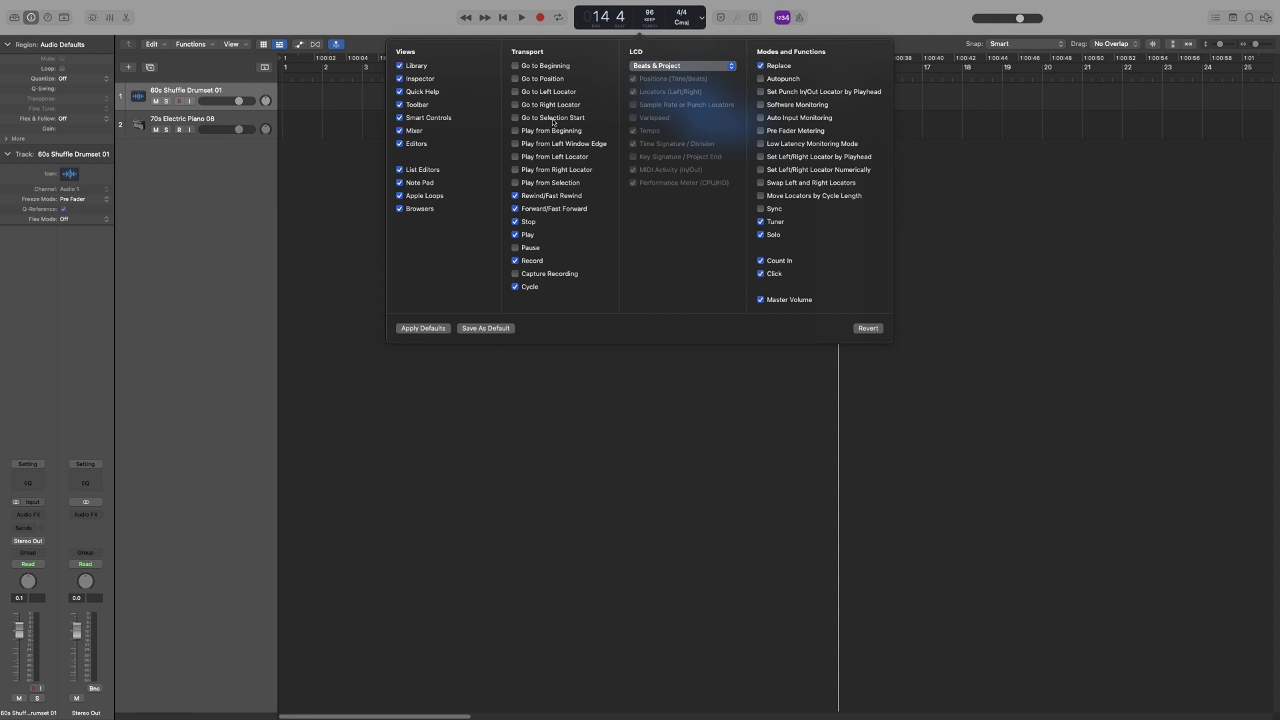
pyautogui.click(515, 91)
pyautogui.click(514, 104)
pyautogui.click(514, 118)
pyautogui.click(515, 130)
pyautogui.click(515, 143)
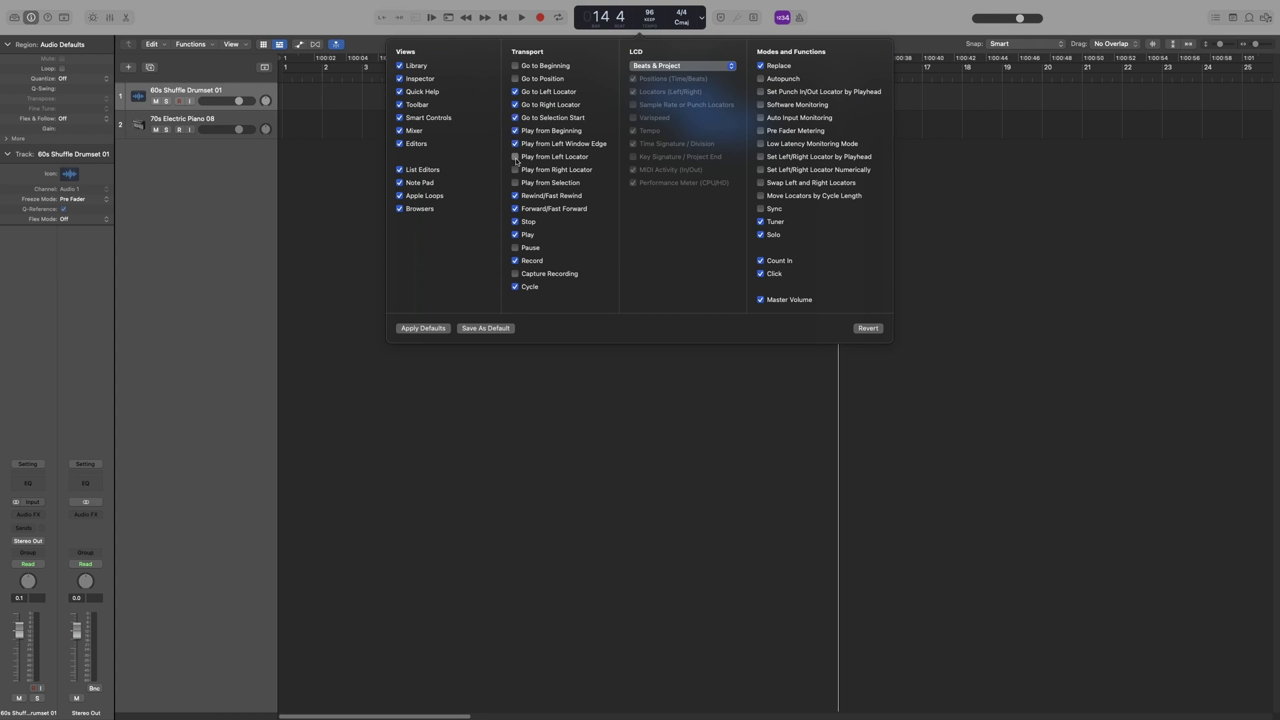
pyautogui.click(515, 157)
pyautogui.click(869, 328)
pyautogui.click(641, 394)
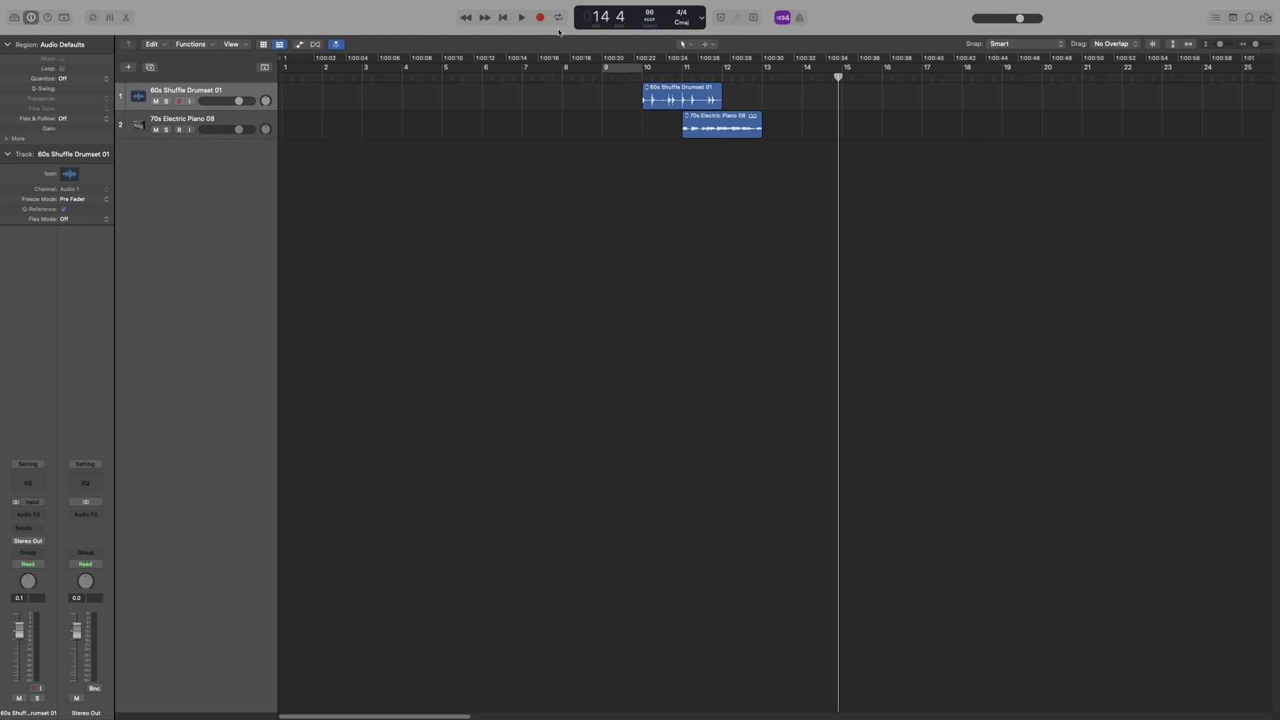
# - Show the Play button's playback-start options, with Play From Cycle currently checked
pyautogui.rightClick(524, 20)
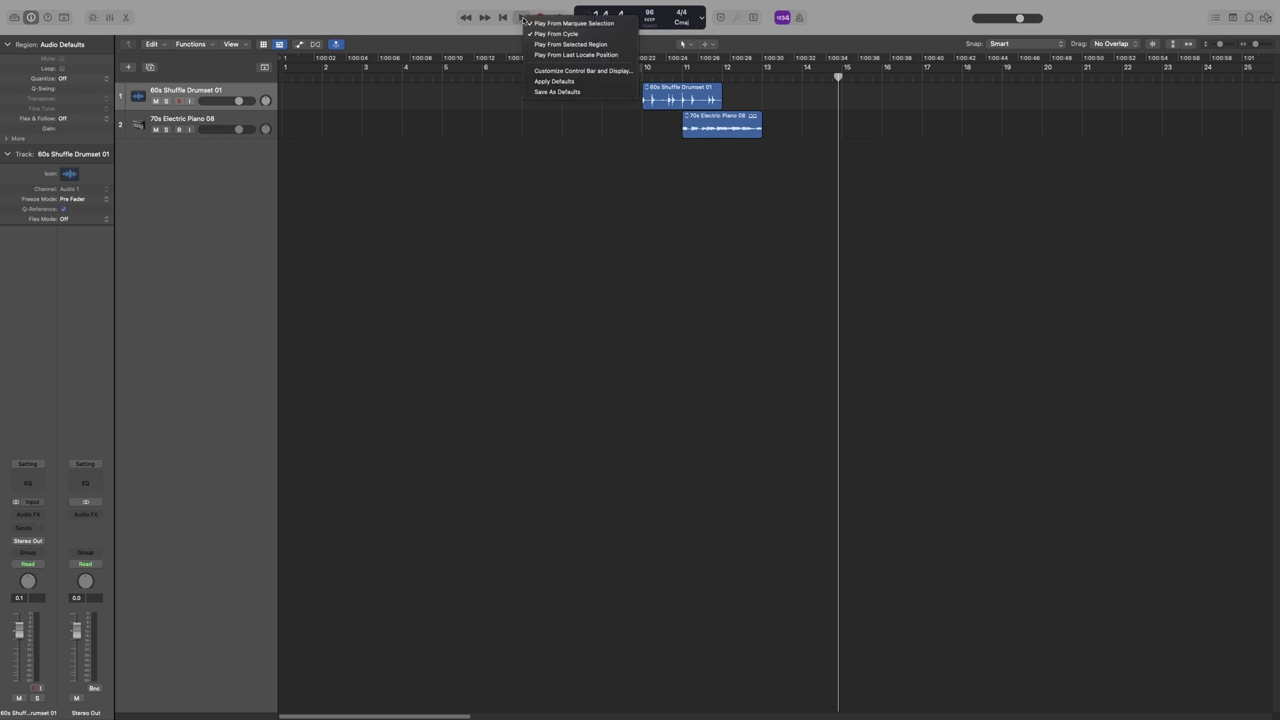